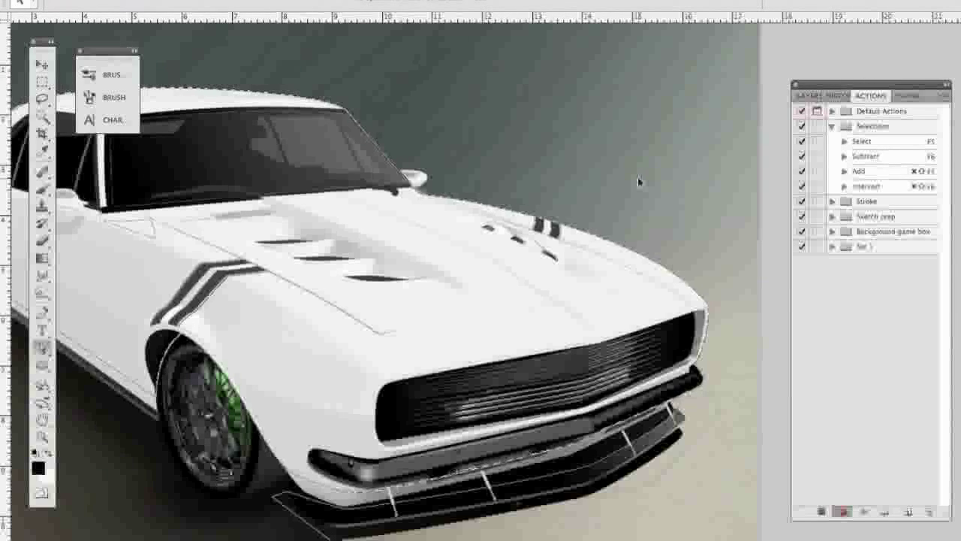
Make a new anti-aliased selection from the car body outline in Path 3 with a 0.1-pixel feather.
click(904, 97)
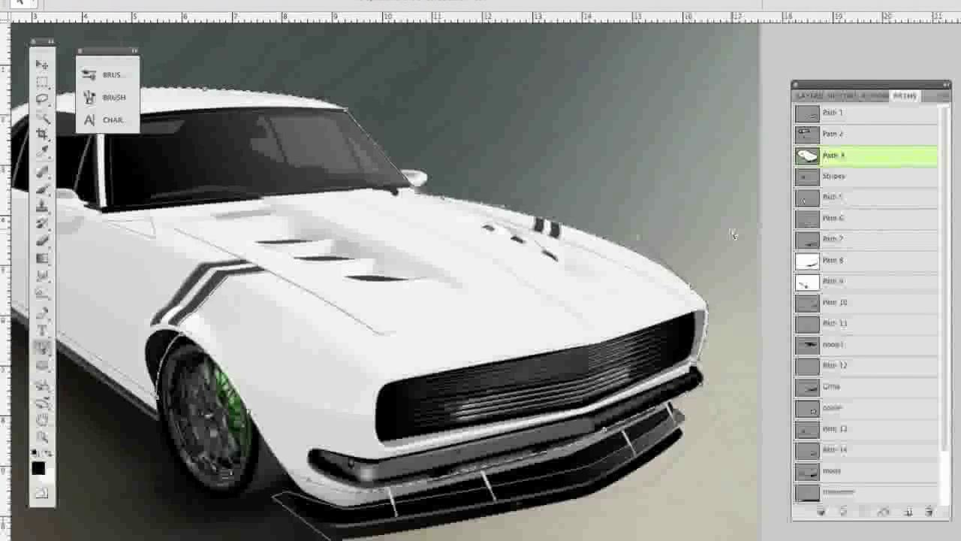
right_click(592, 237)
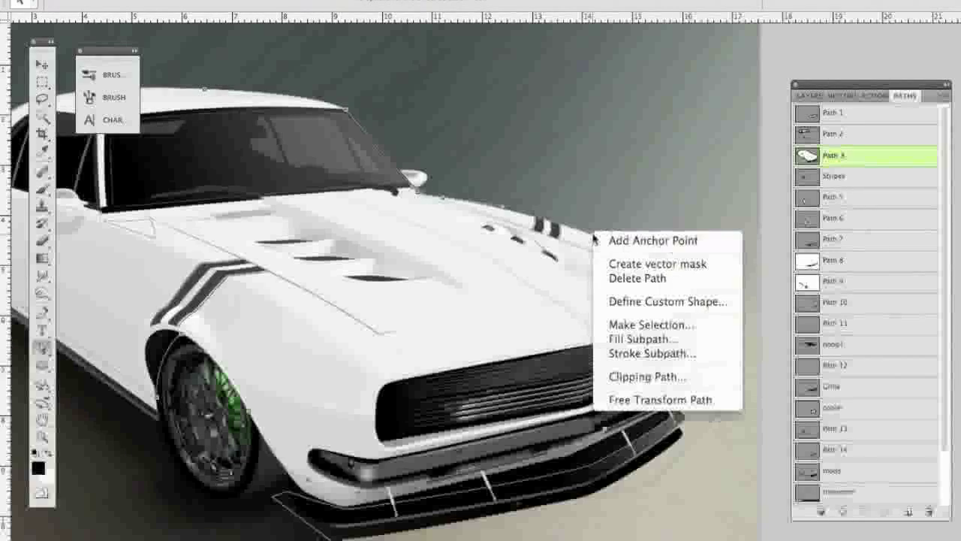
click(686, 329)
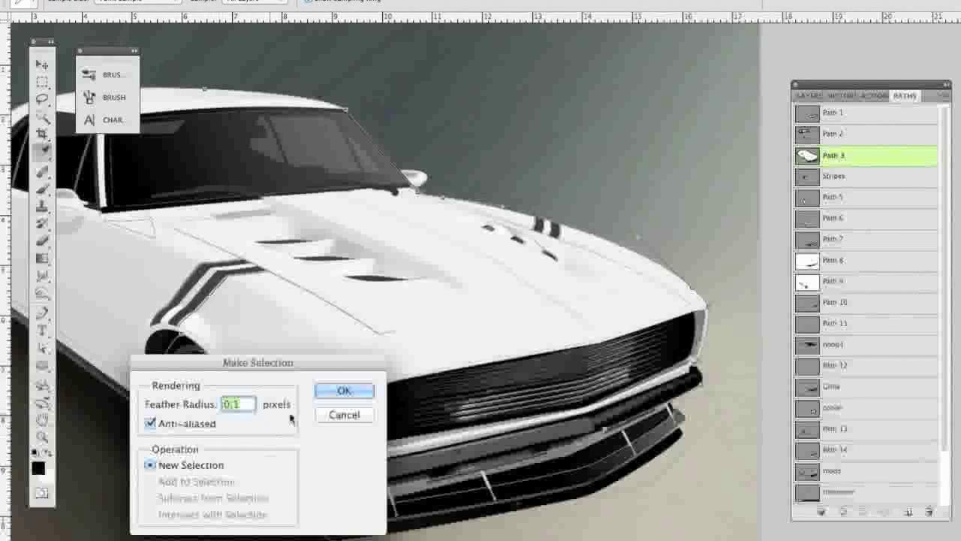
click(345, 389)
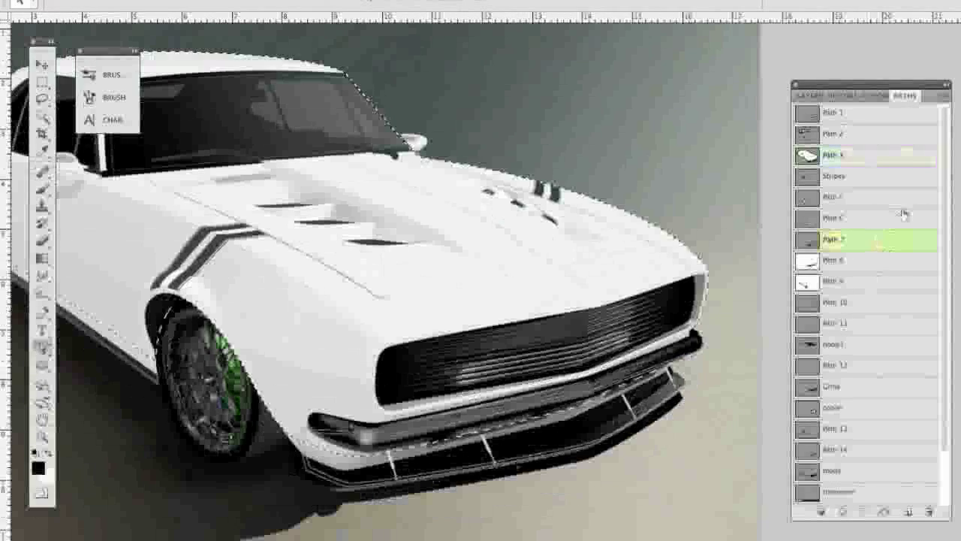
Subtract the windshield outline in Path 2 from the body selection with a 0.1-pixel feather, and preview it in Quick Mask.
click(864, 133)
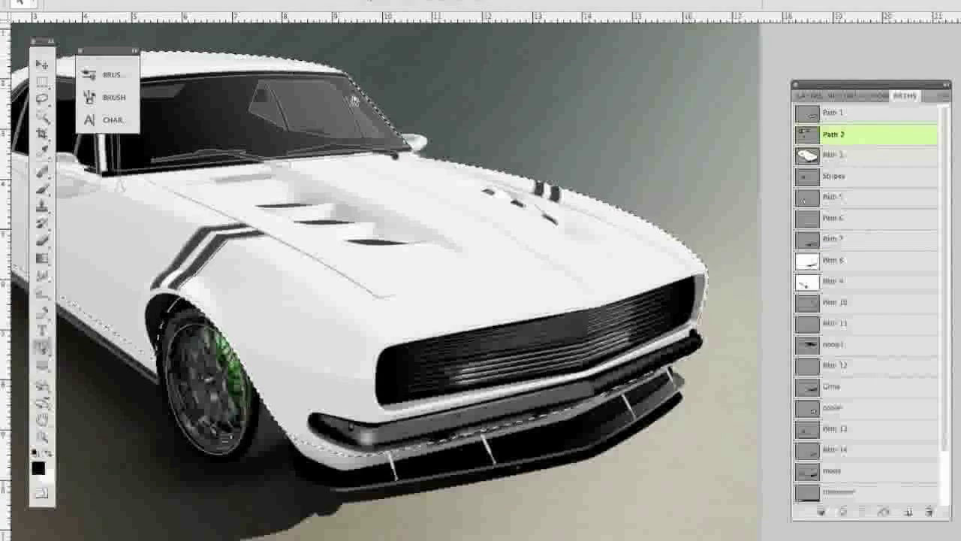
drag(342, 223, 503, 284)
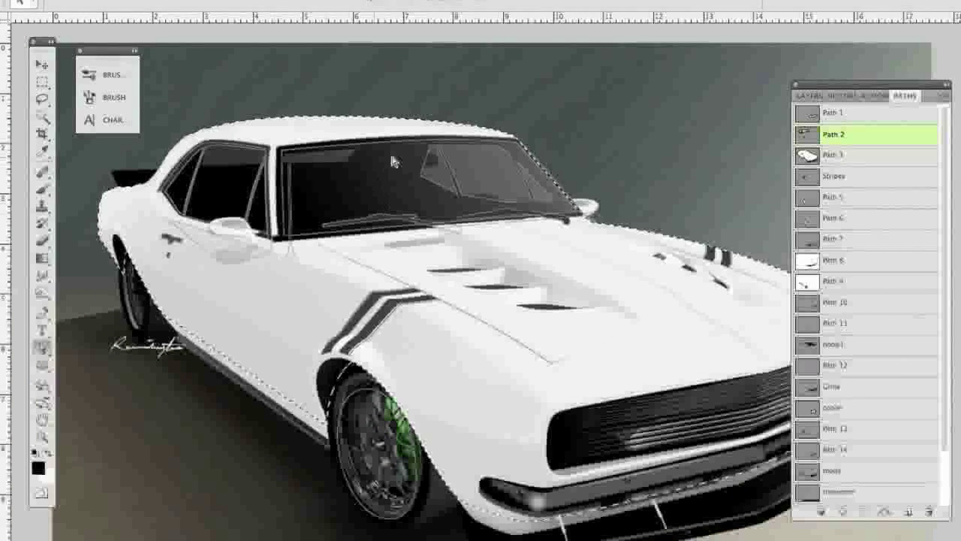
click(406, 137)
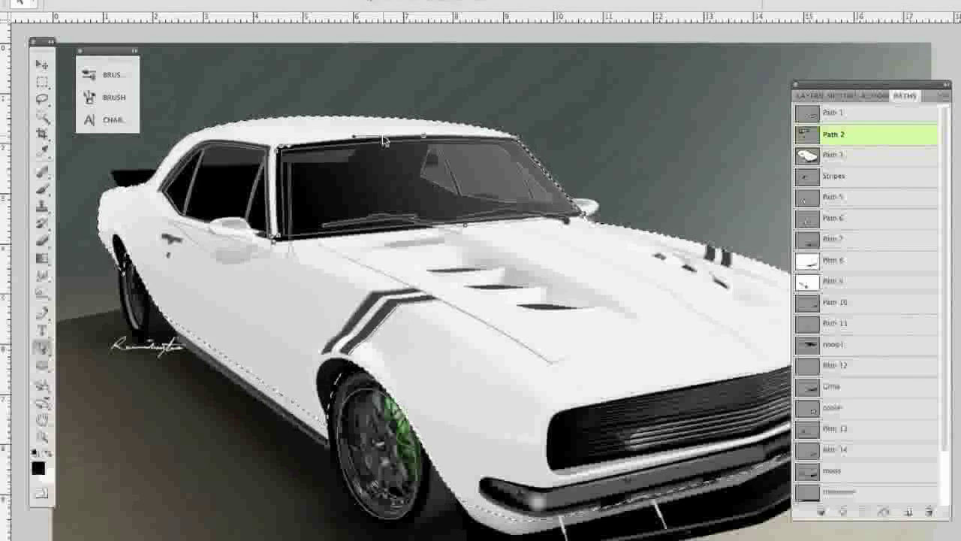
right_click(383, 138)
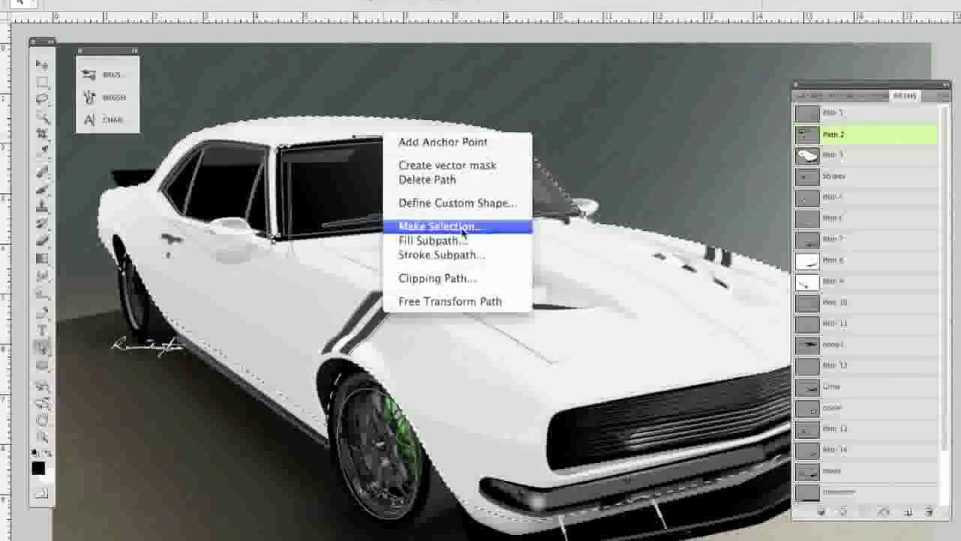
click(486, 227)
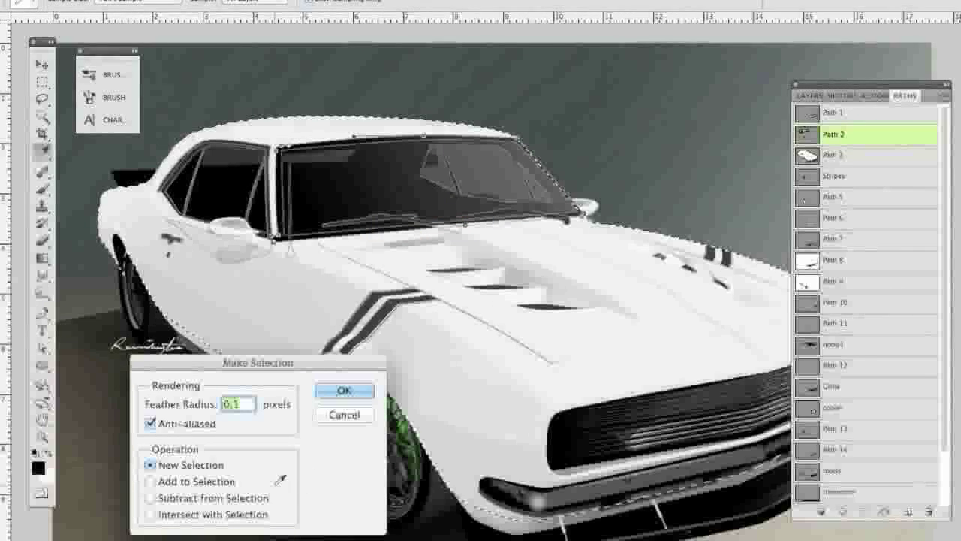
click(189, 499)
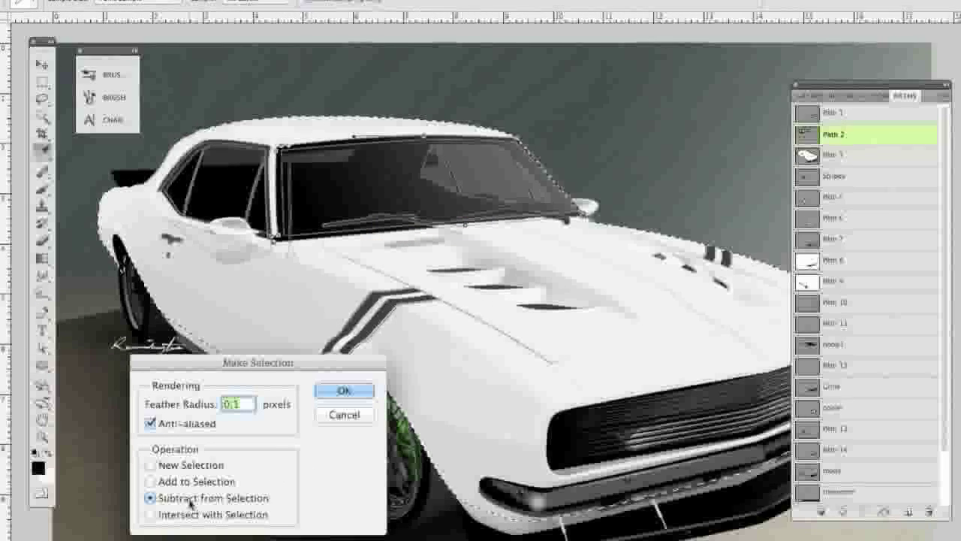
click(342, 391)
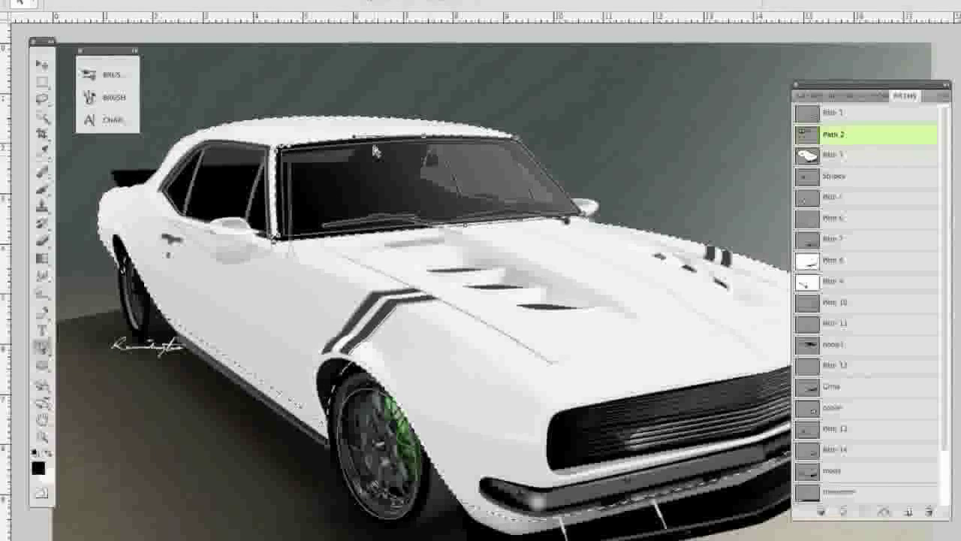
key(q)
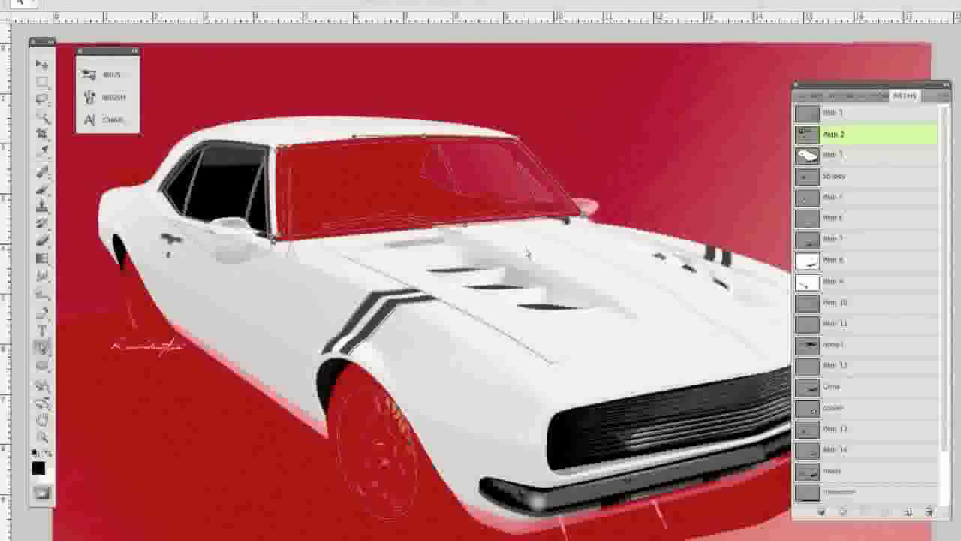
key(q)
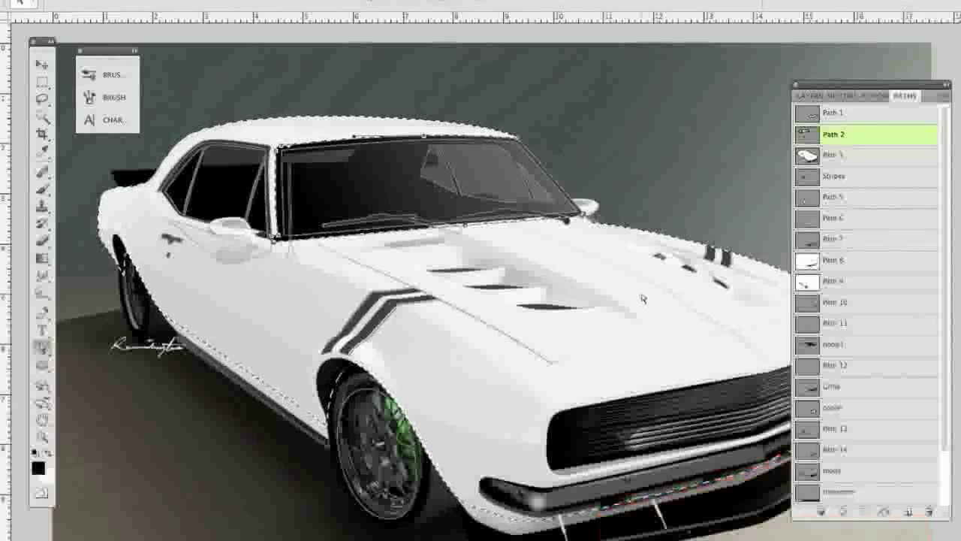
Delete the recorded action named Action 2 from Set 1.
click(871, 96)
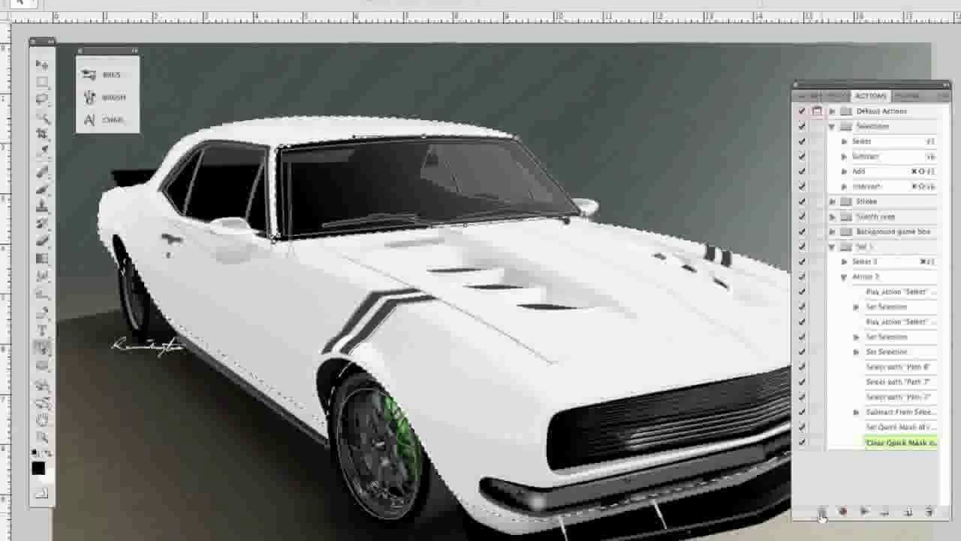
click(894, 277)
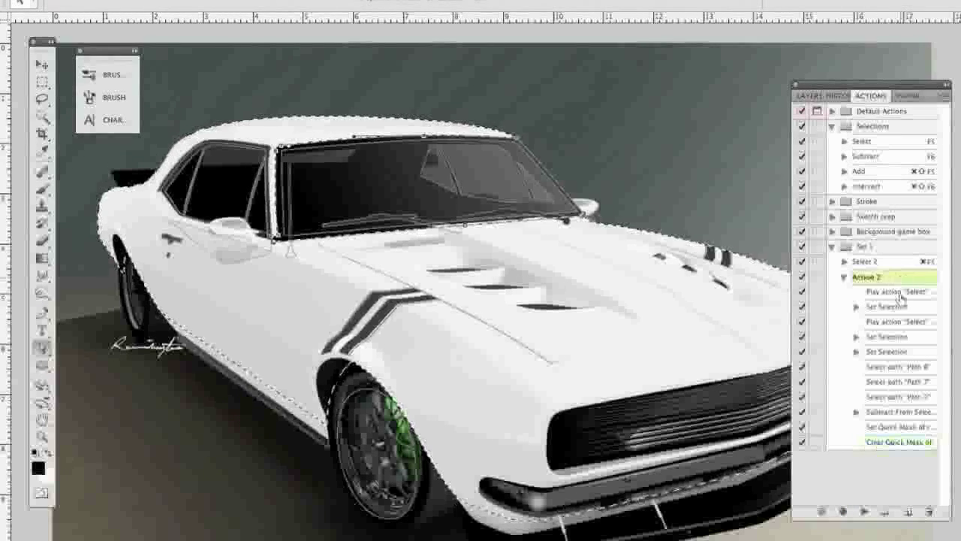
click(930, 512)
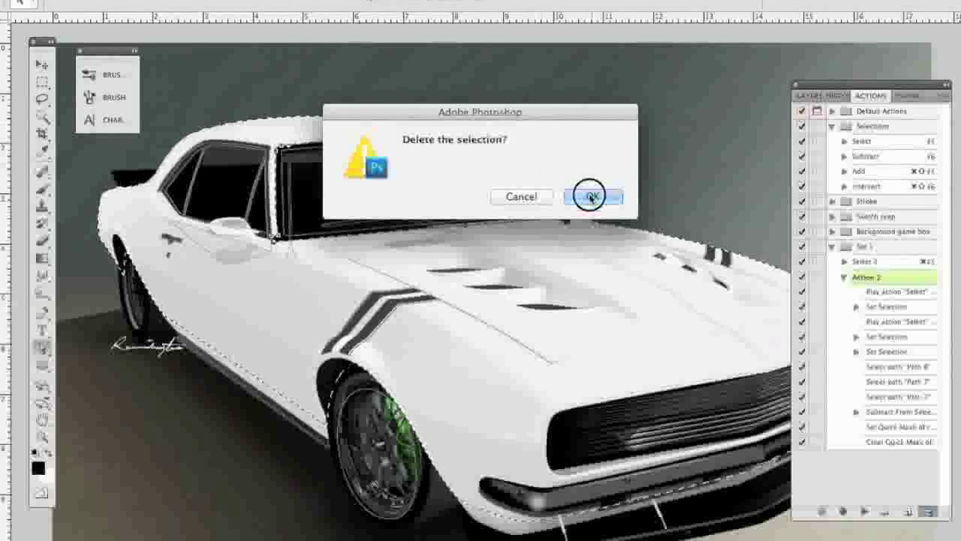
click(591, 197)
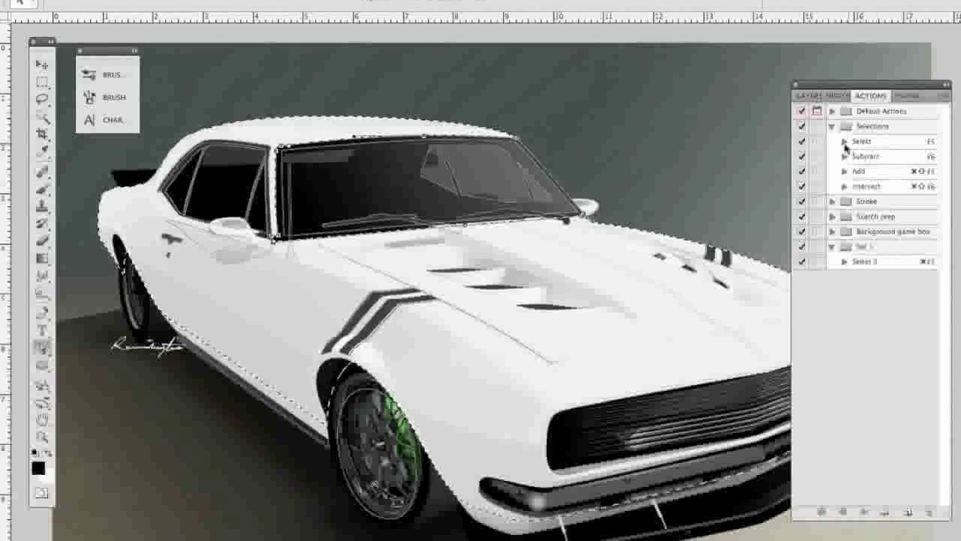
Clear the body selection and run the Select action on the windshield outline.
click(845, 141)
click(844, 141)
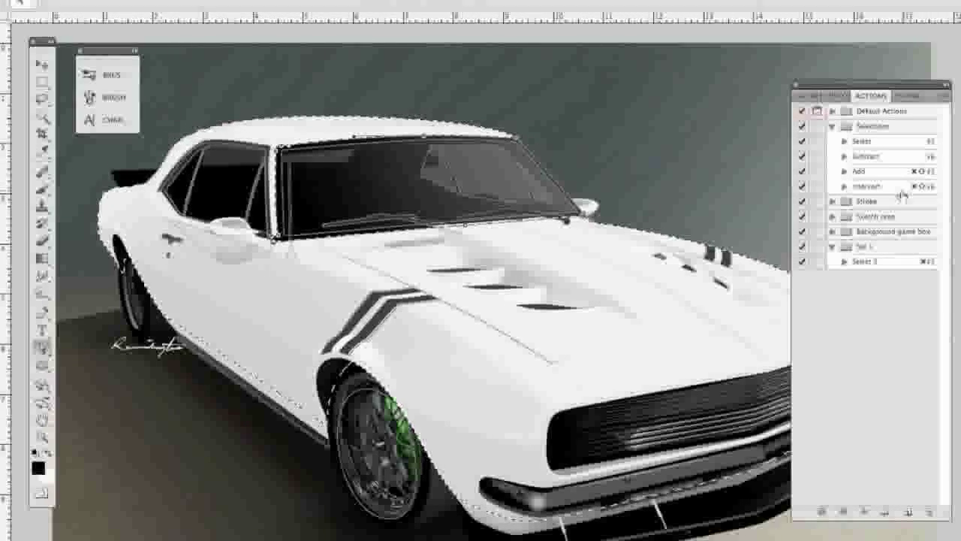
click(694, 171)
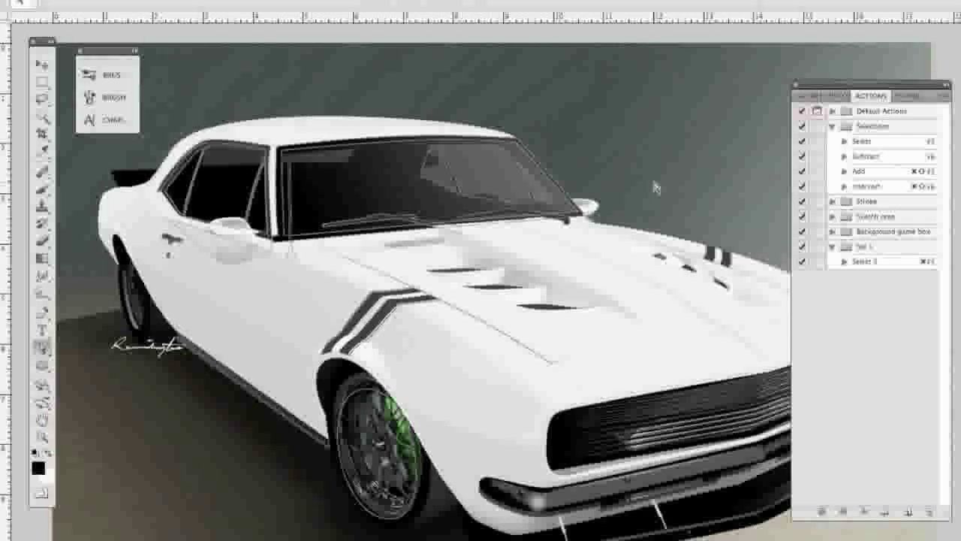
click(374, 140)
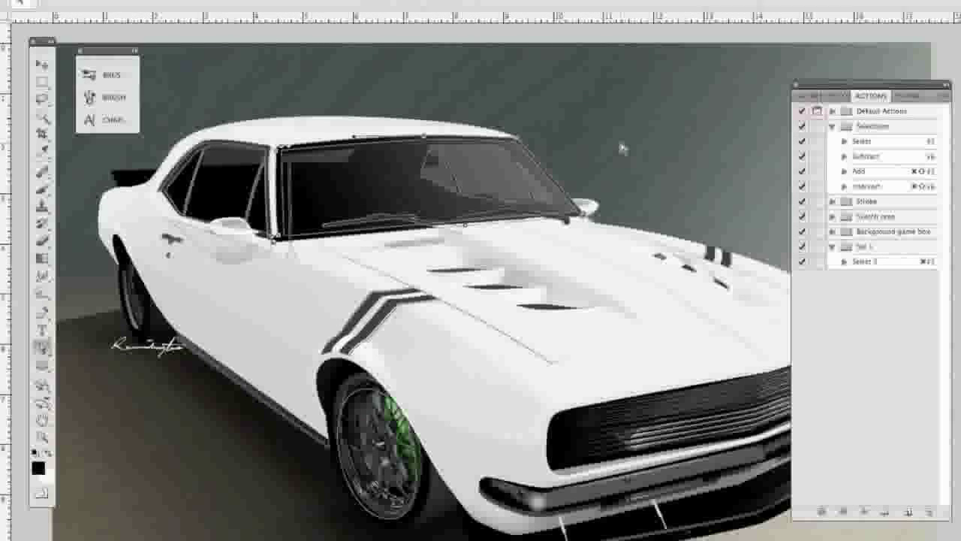
key(F5)
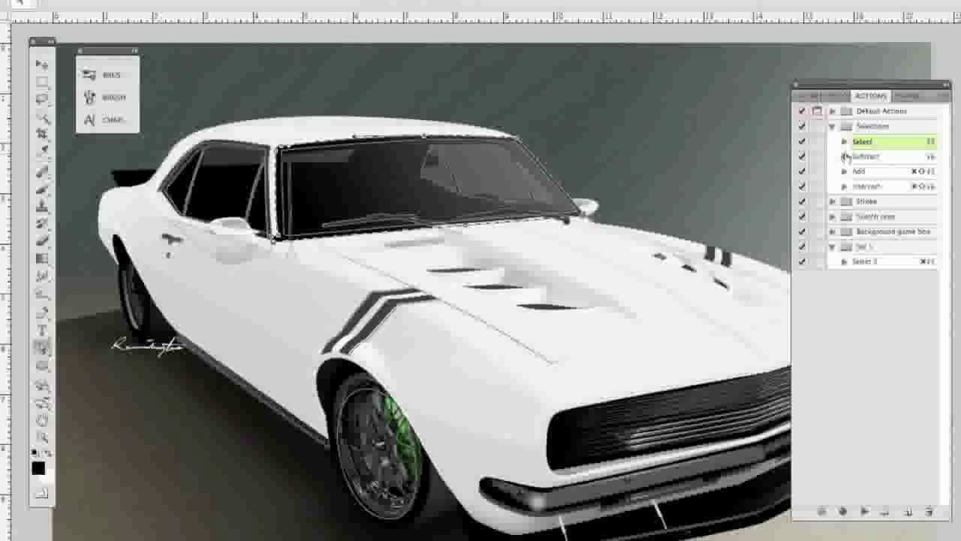
Run the Subtract action on the windshield's inner reflection and wiper outlines together, and deselect everything.
click(509, 158)
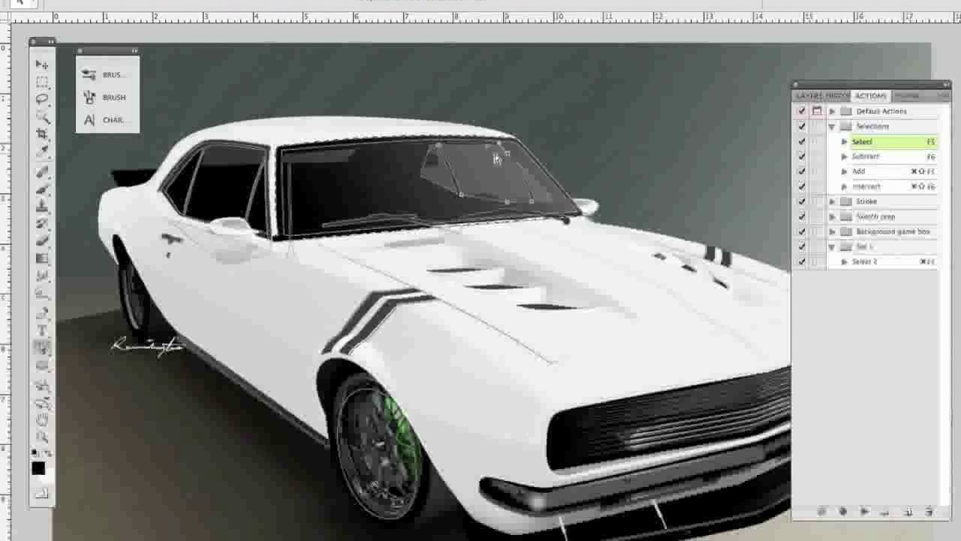
shift+click(429, 167)
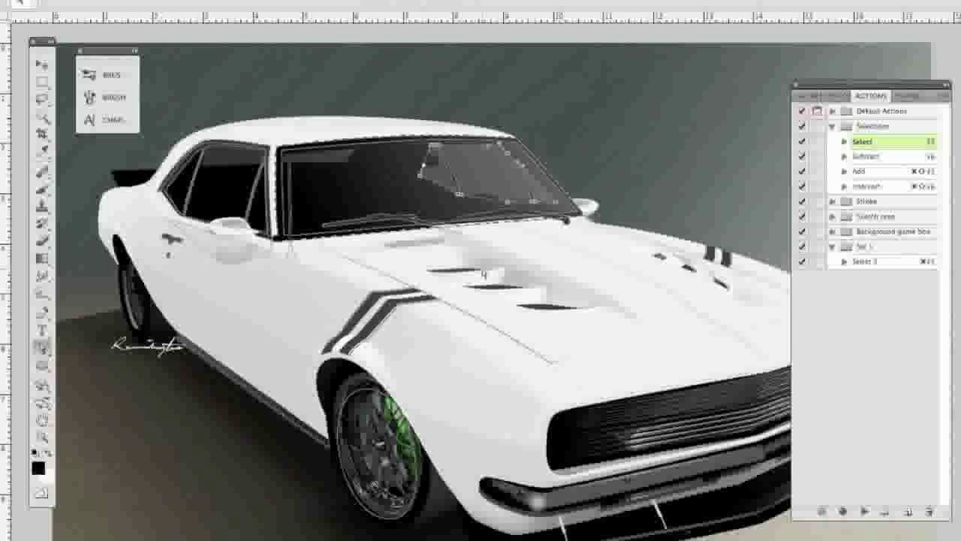
shift+click(411, 218)
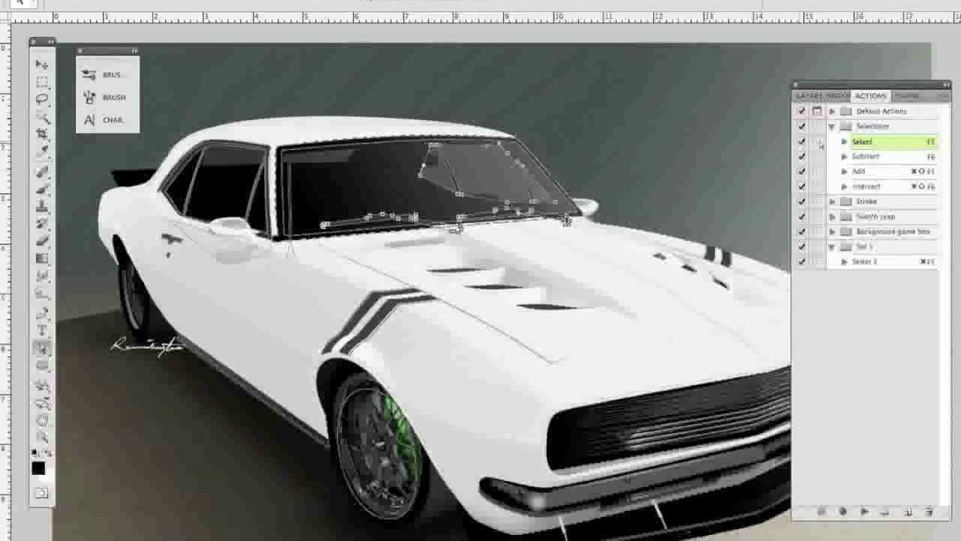
key(F6)
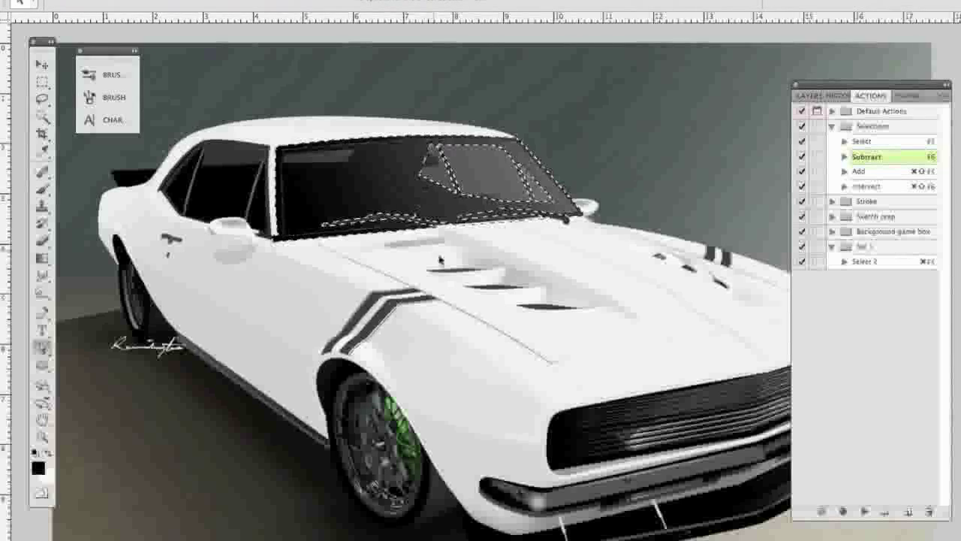
key(ctrl+d)
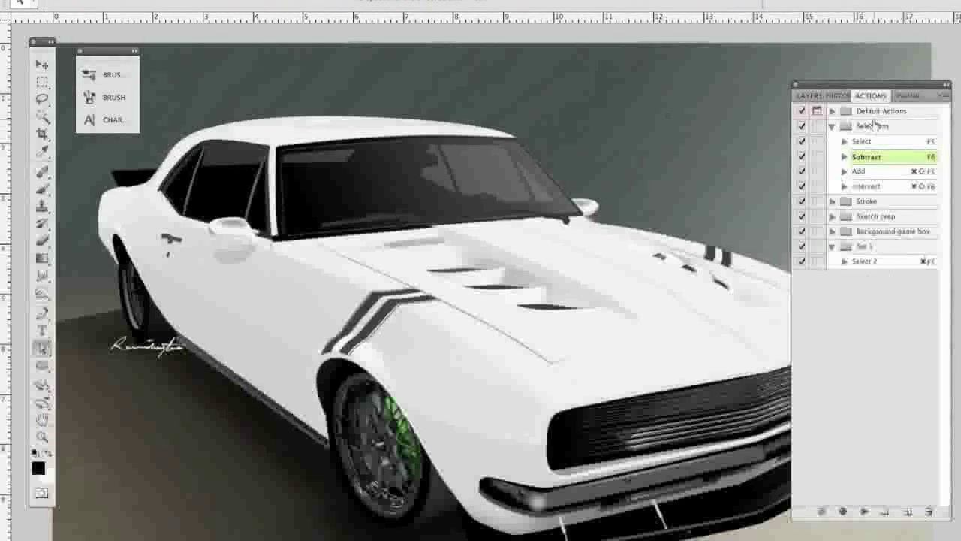
Move the floating palette group that holds the actions up and slightly inward over the canvas.
click(889, 86)
drag(889, 86, 862, 65)
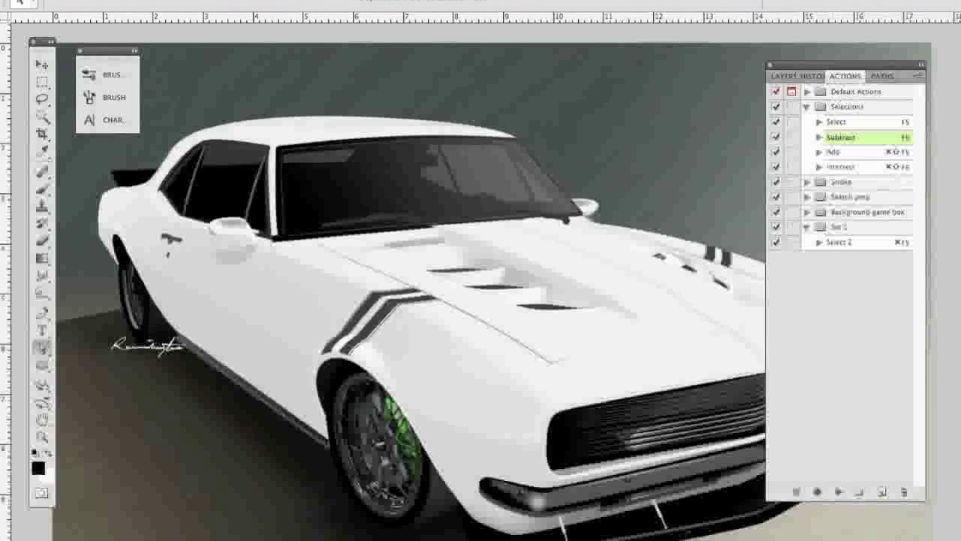
click(488, 2)
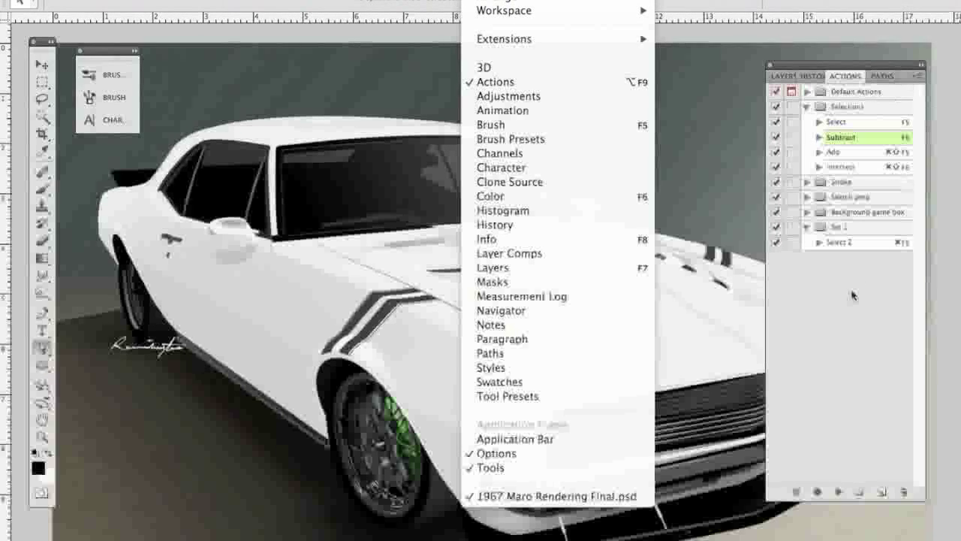
click(529, 1)
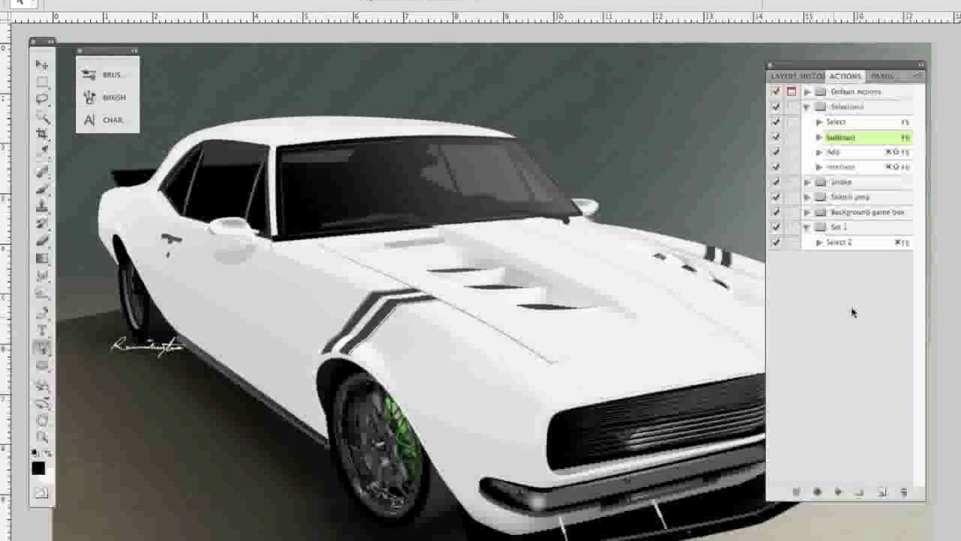
Display Path 3, pick the car body outline in it, and look through the layer stack.
click(891, 75)
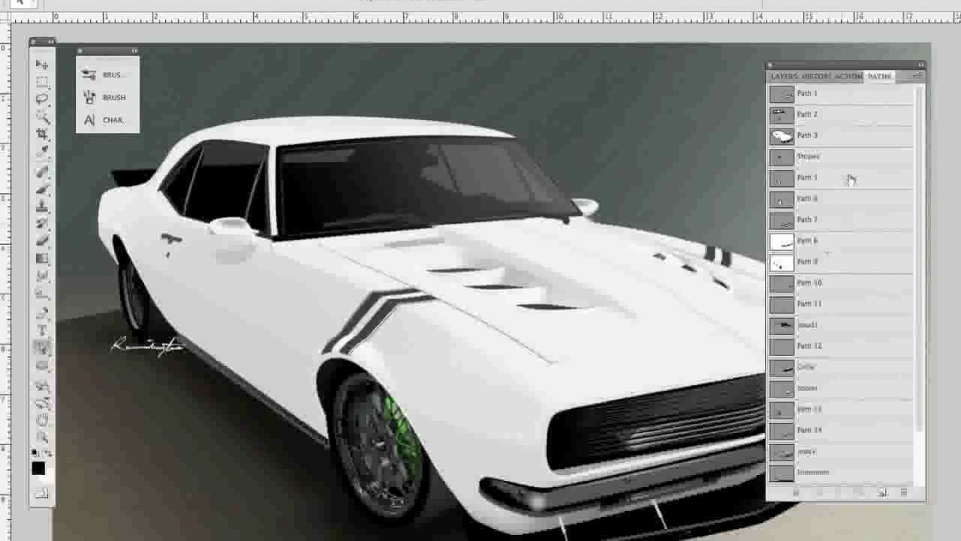
click(516, 142)
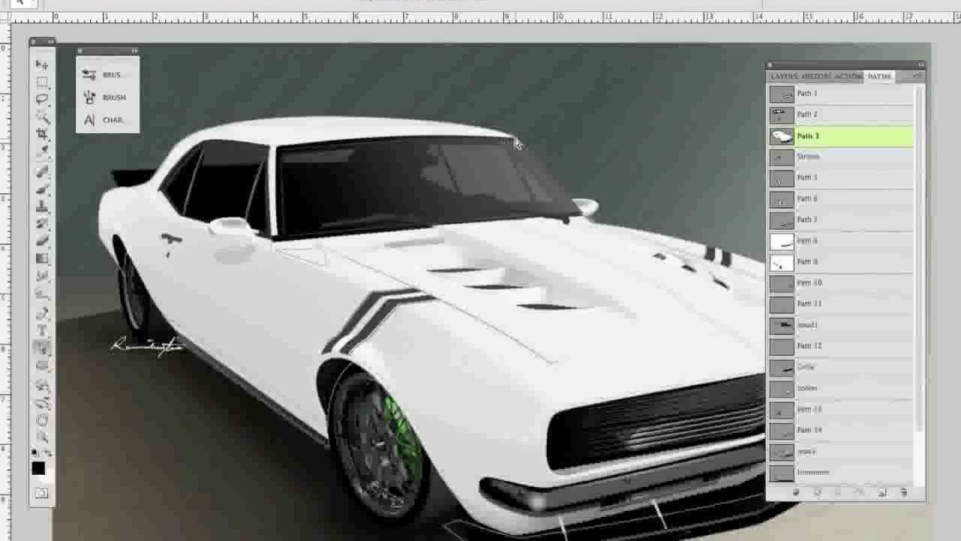
click(781, 77)
click(585, 156)
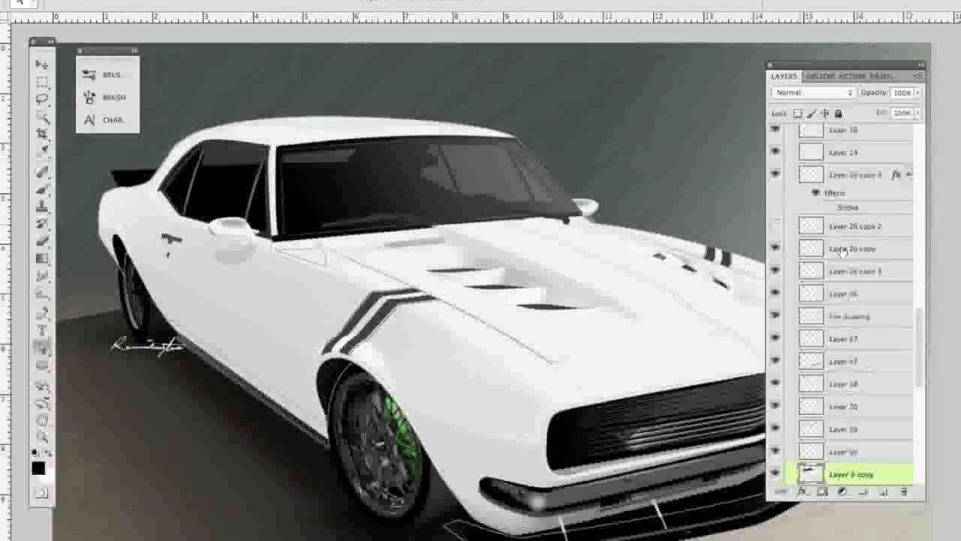
Create a new action named "Select 3" in Set 1 and start recording it.
click(852, 78)
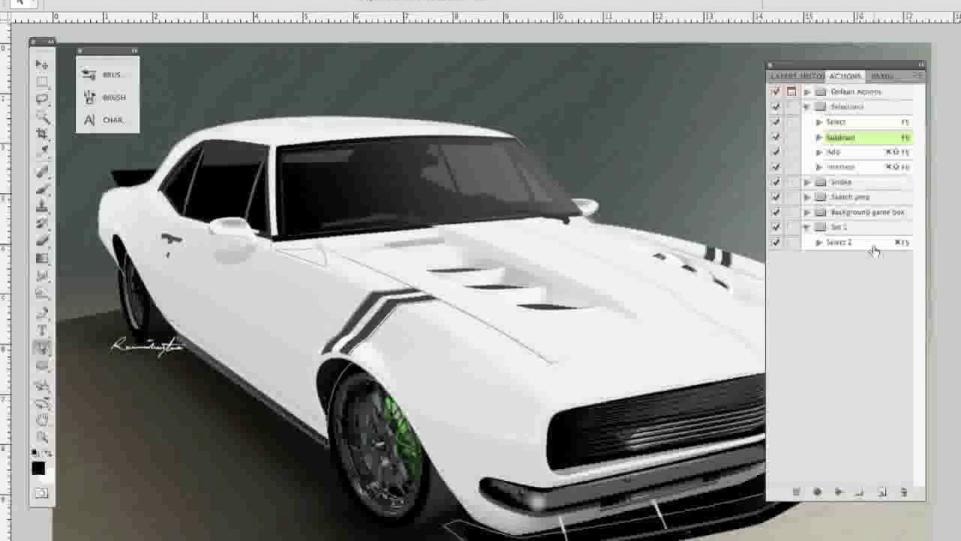
click(881, 492)
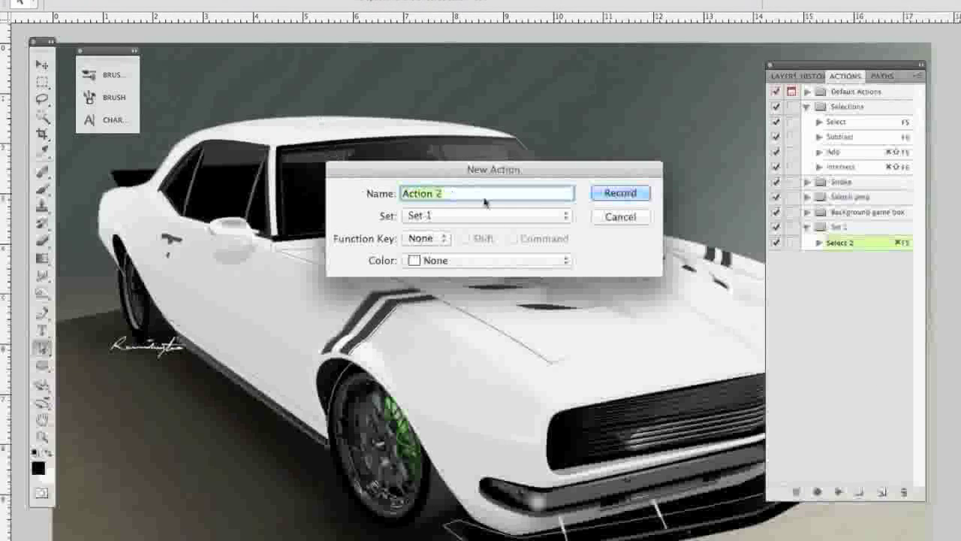
text(Select 3)
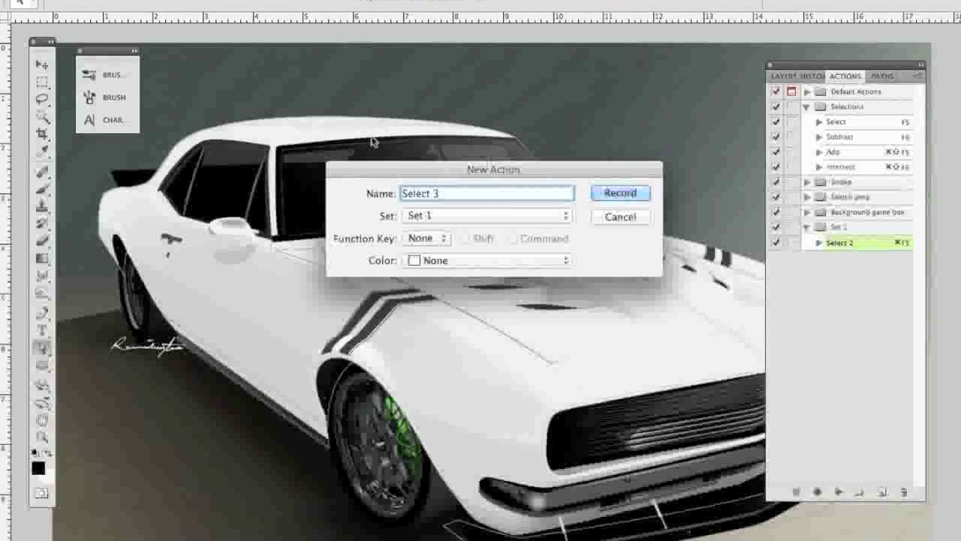
click(617, 195)
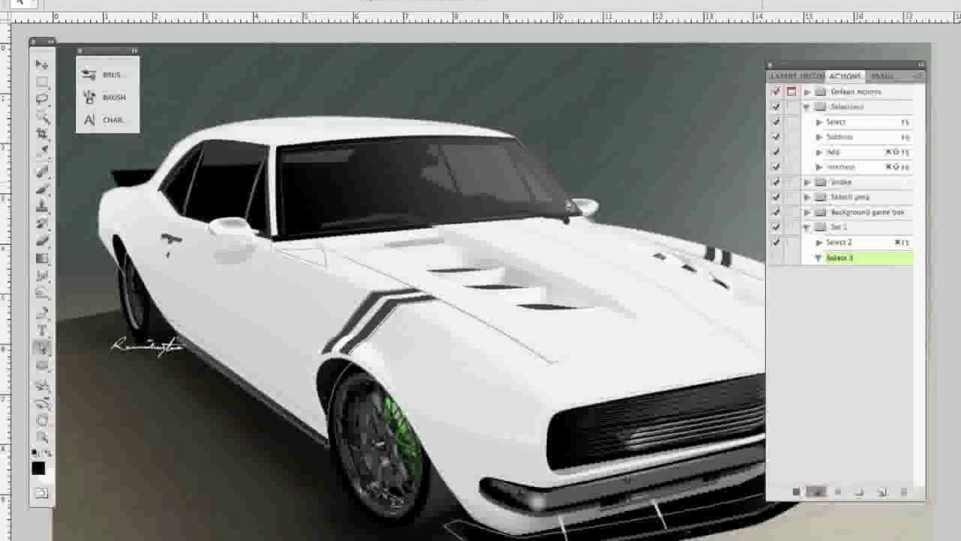
Record making a new anti-aliased selection from the car body outline with a 0.1 pixel feather radius.
click(628, 232)
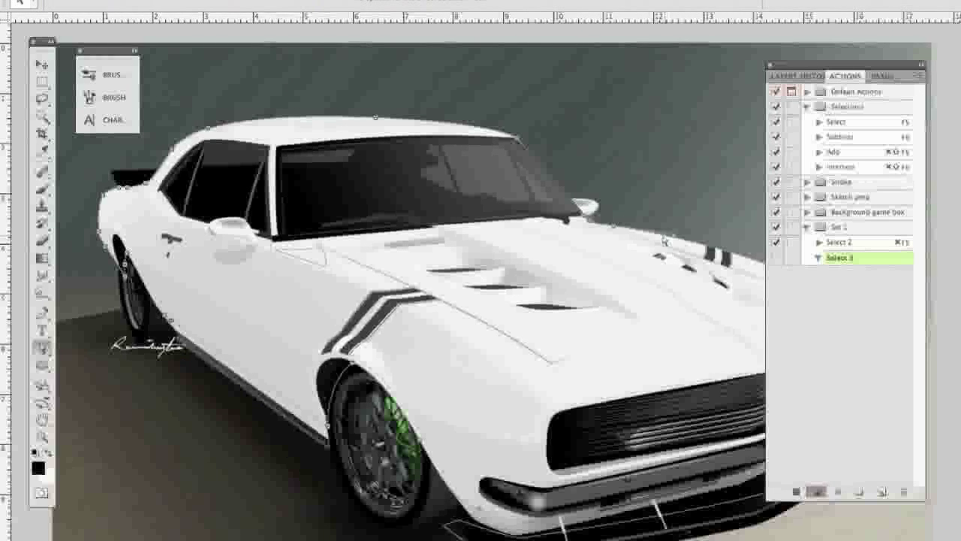
right_click(646, 233)
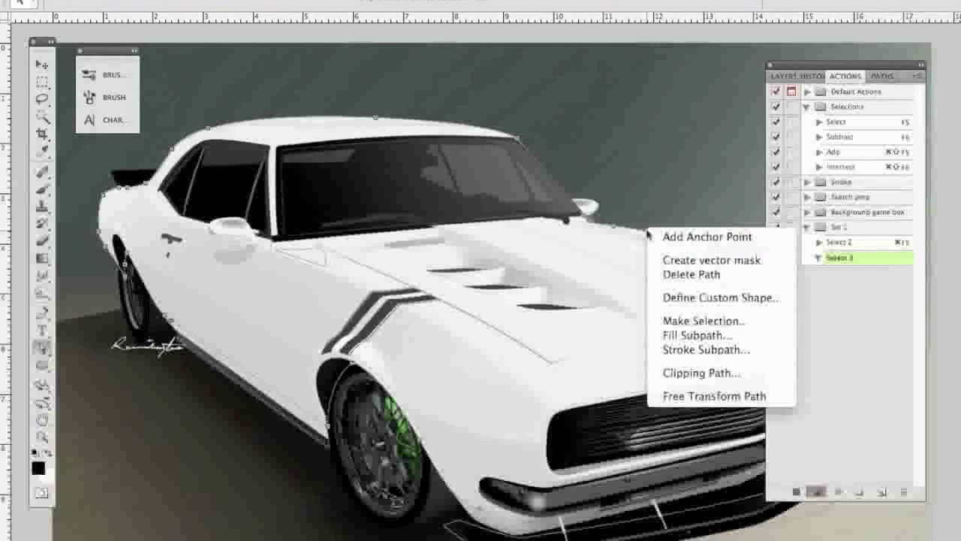
click(740, 323)
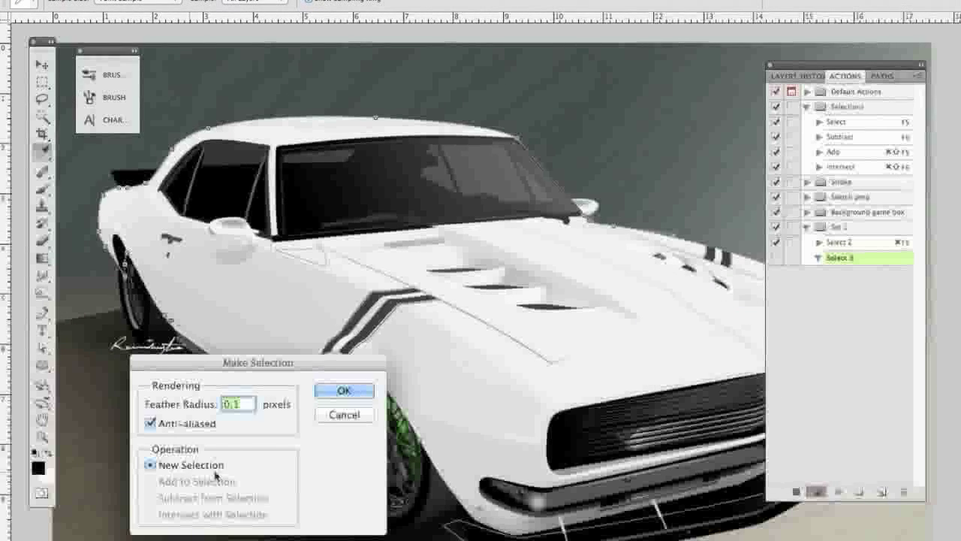
click(344, 390)
key(a)
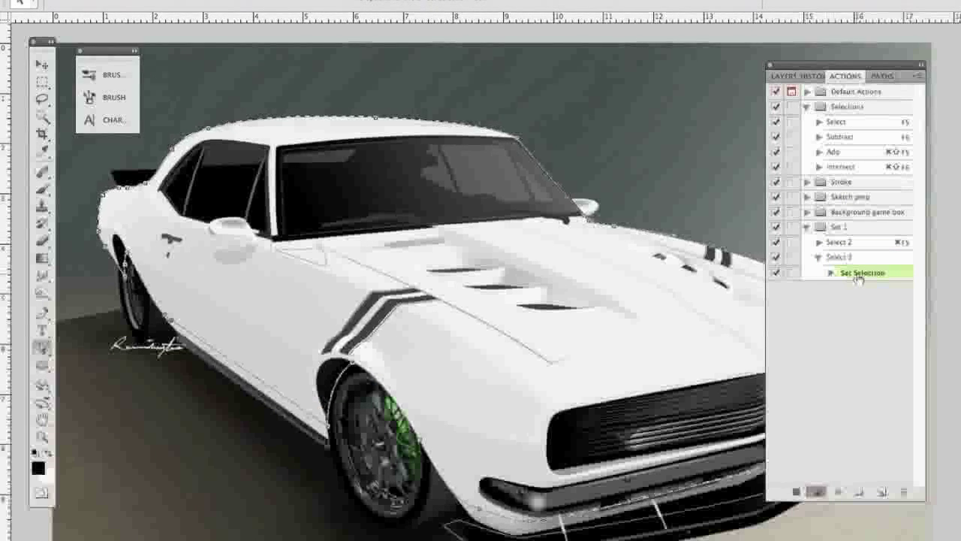
Stop recording and run the Select 3 action on the car body outline.
click(796, 492)
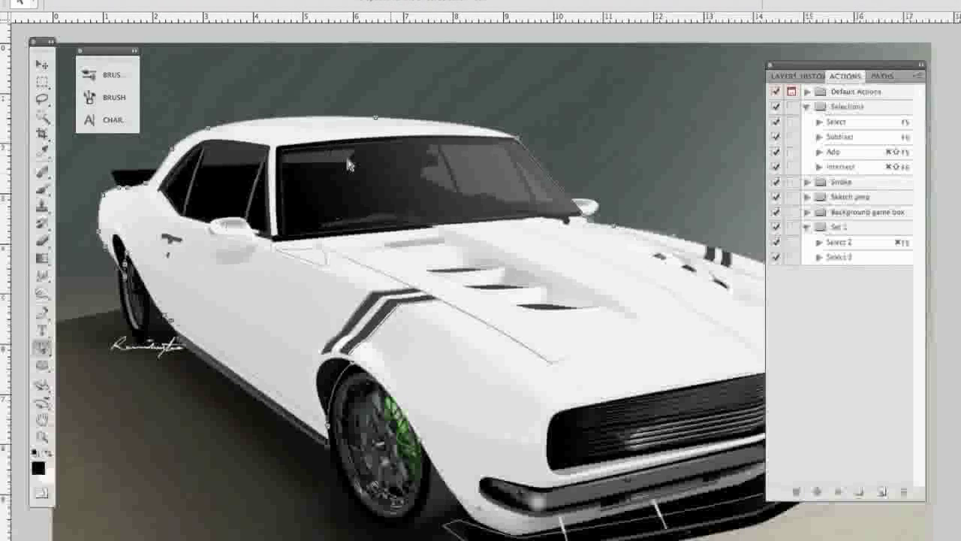
click(841, 257)
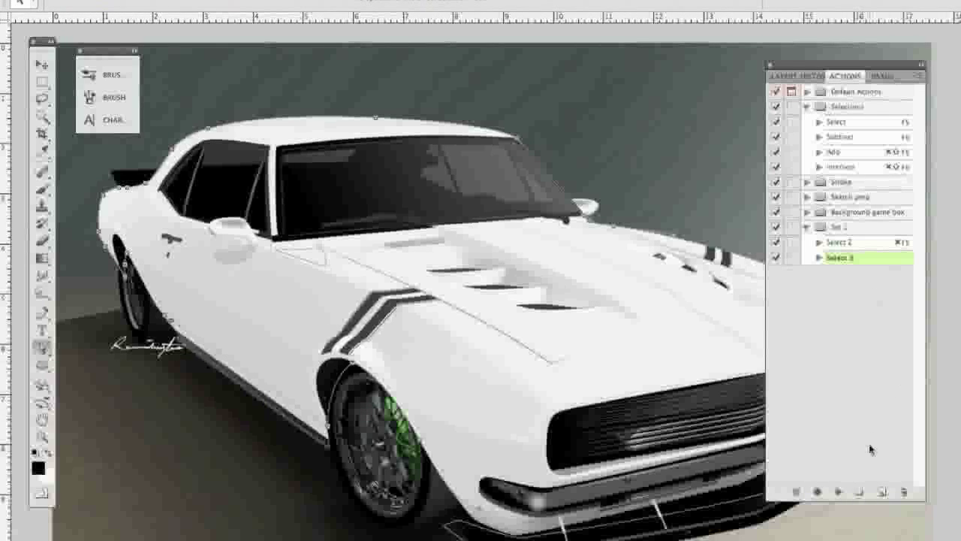
click(840, 492)
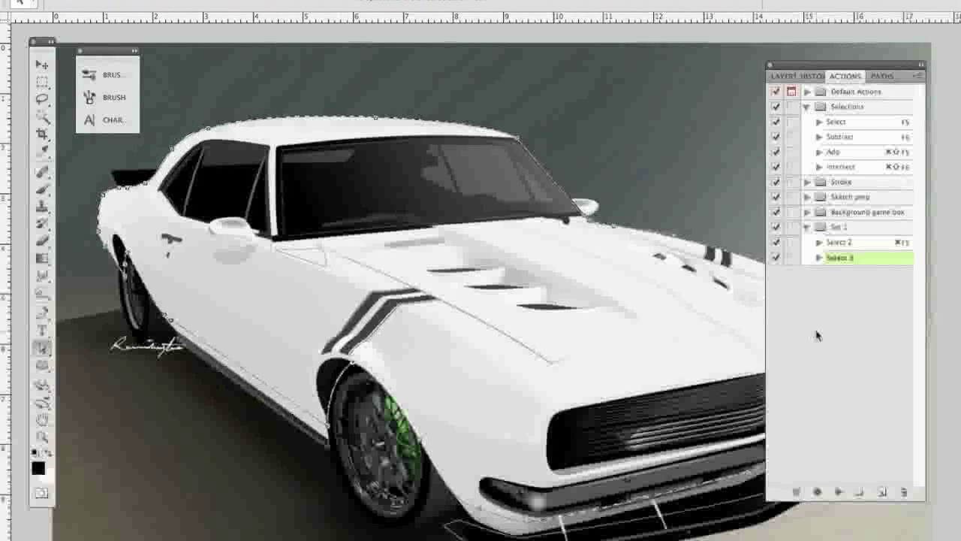
Create a new action named "Subtract1" in Set 1 and start recording it.
click(883, 492)
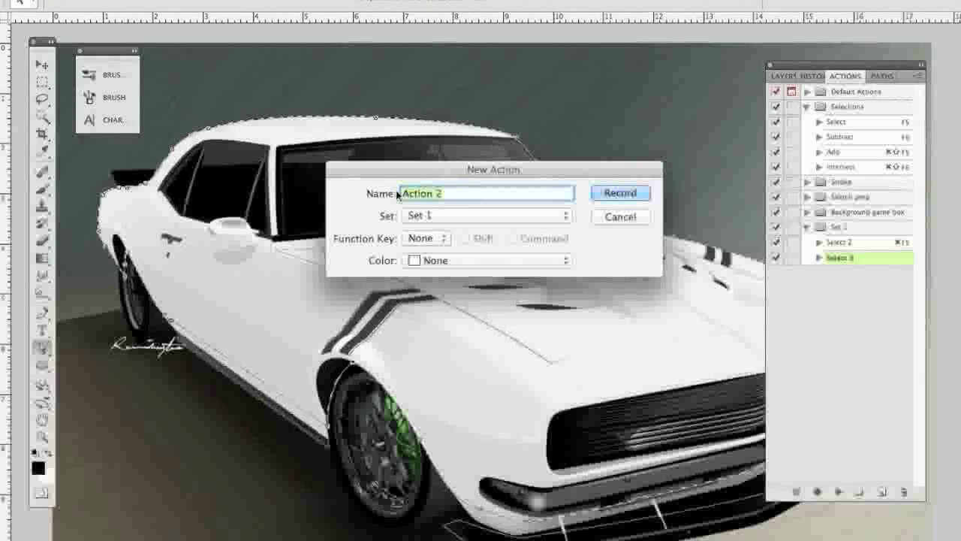
text(Subt)
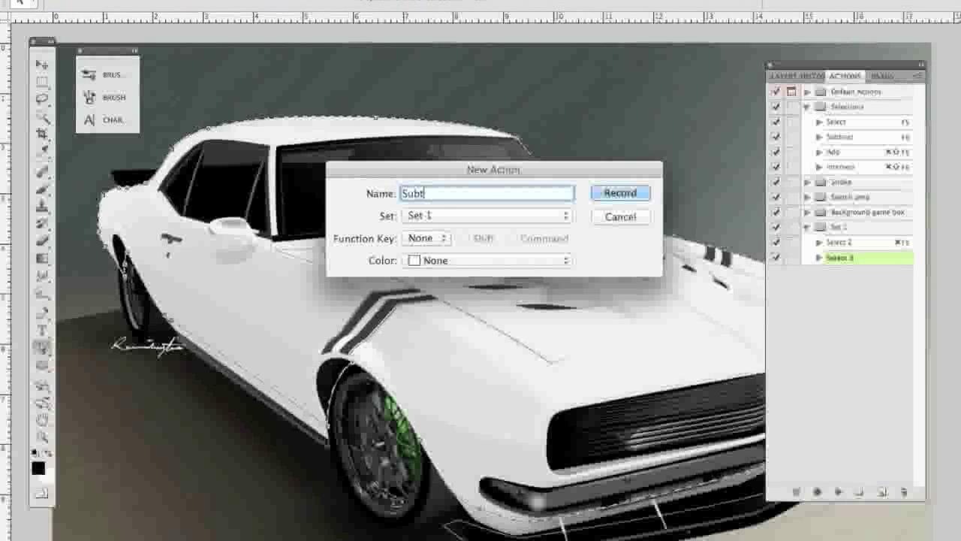
text(ract1)
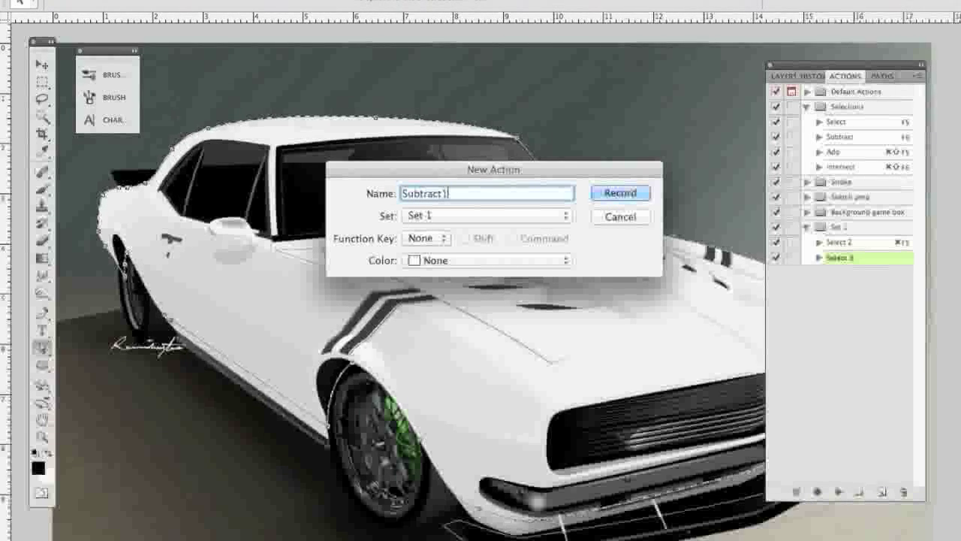
click(621, 193)
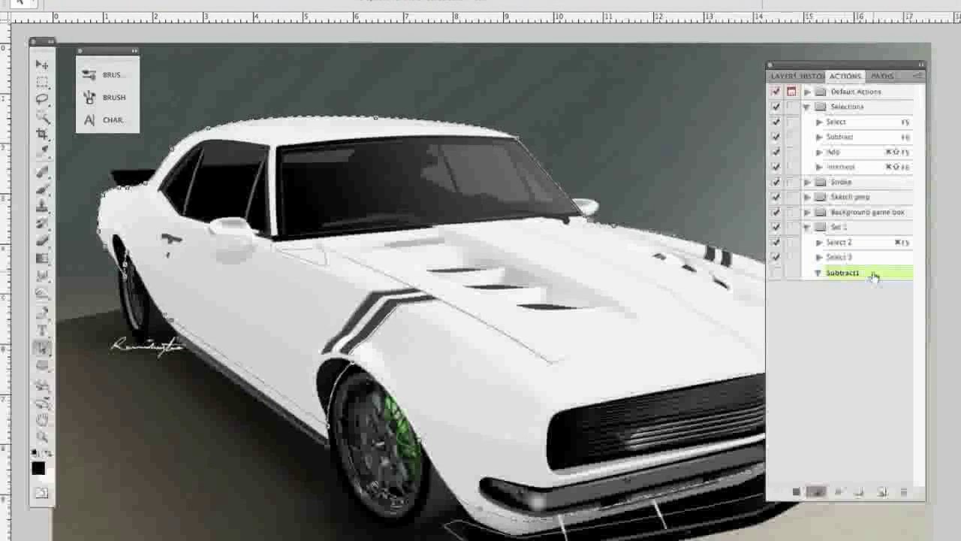
Record subtracting the small outline below the windshield's corner from the body selection with a 0.1 pixel feather, stop recording, and collapse Subtract1.
click(314, 256)
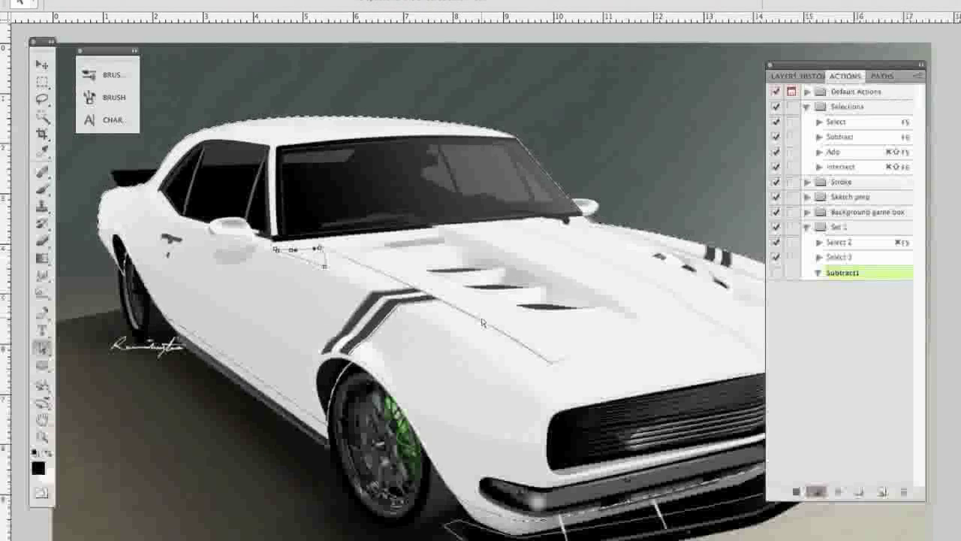
right_click(311, 252)
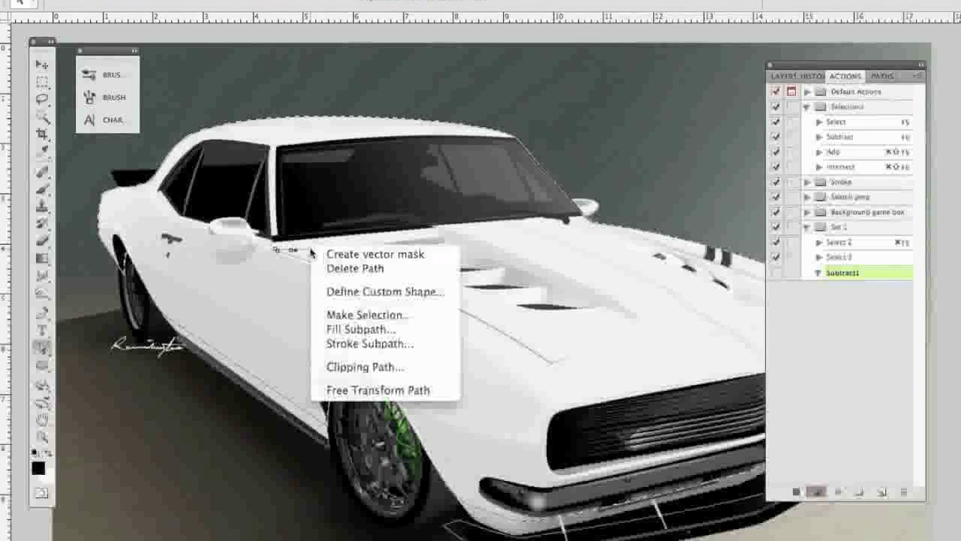
click(364, 316)
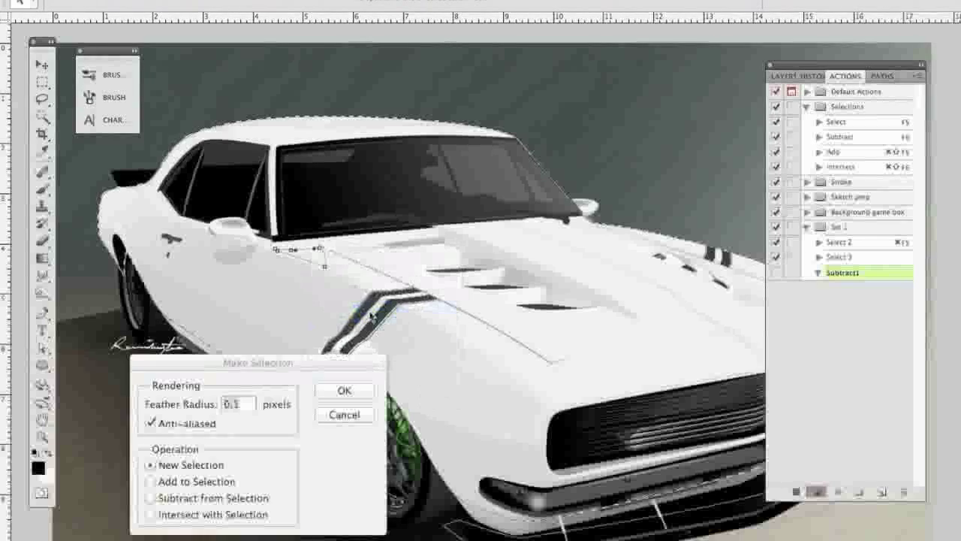
click(213, 499)
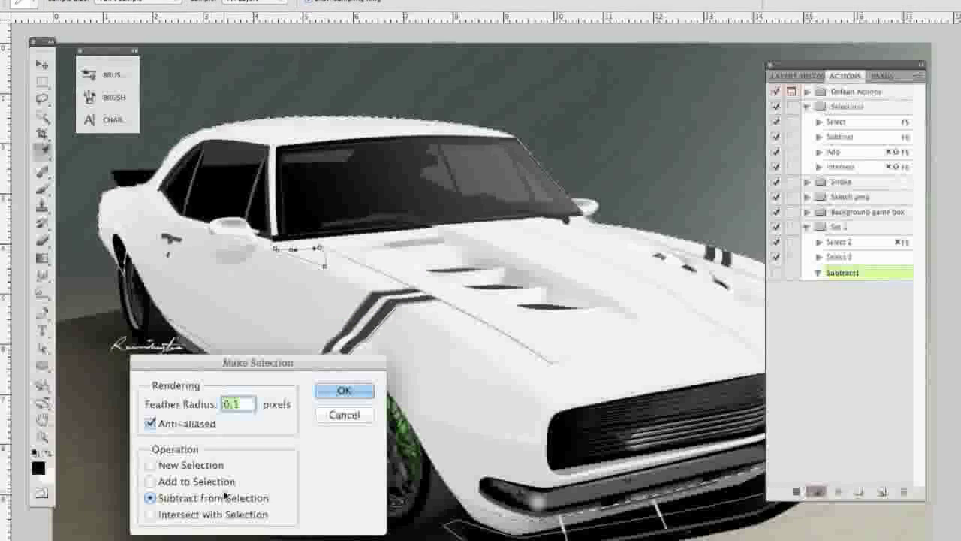
click(347, 392)
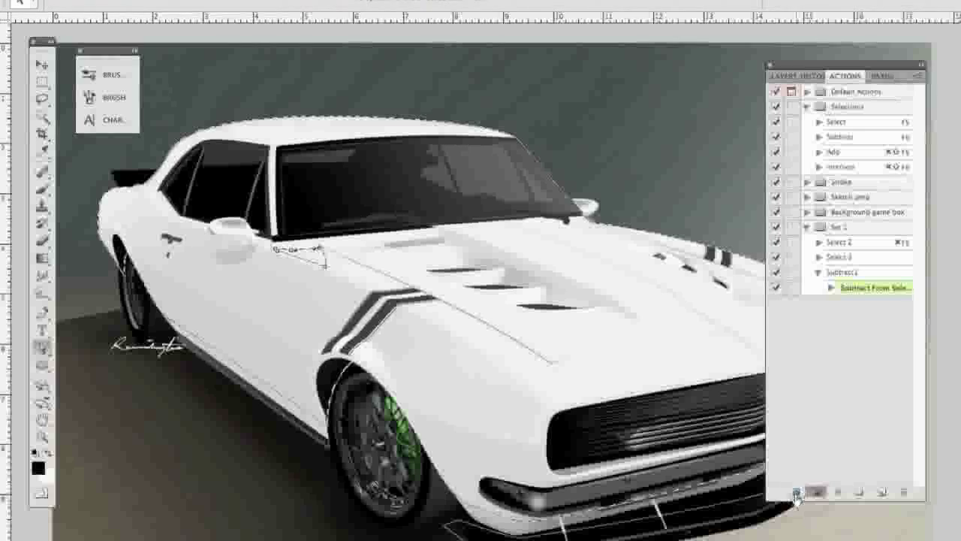
click(797, 491)
click(818, 273)
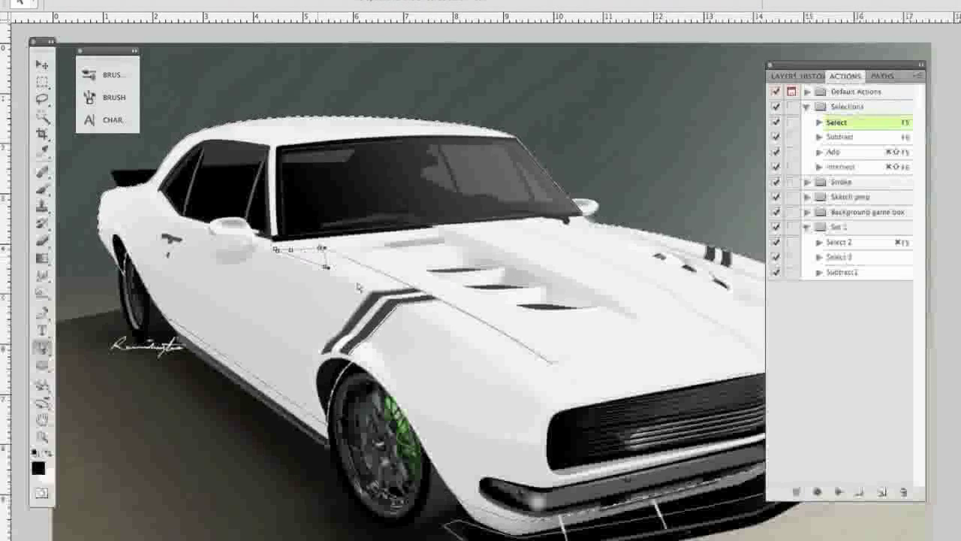
Highlight the Subtract1 action and hide the displayed path.
click(884, 275)
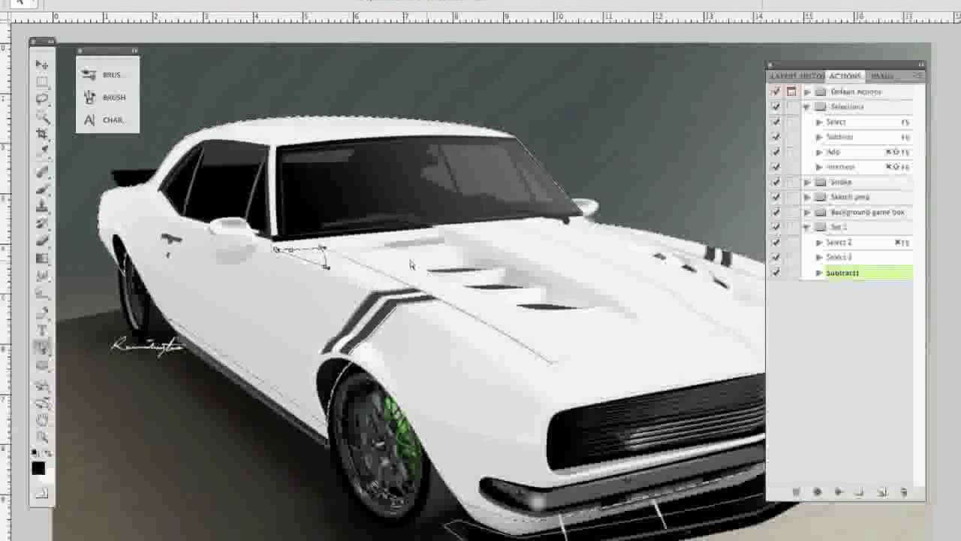
key(Return)
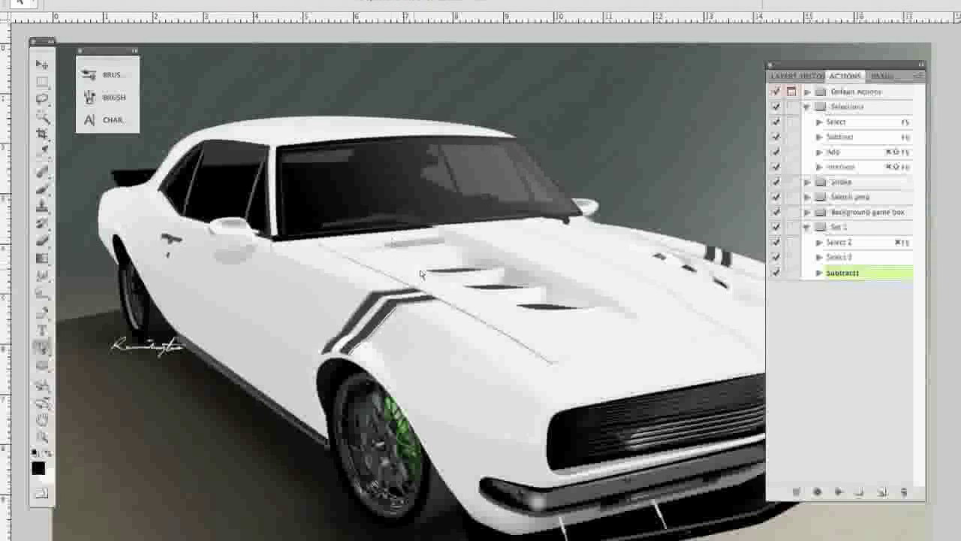
Examine the recorded contents of the Select and Subtract actions in the Selections set, and collapse Set 1.
click(818, 124)
click(818, 123)
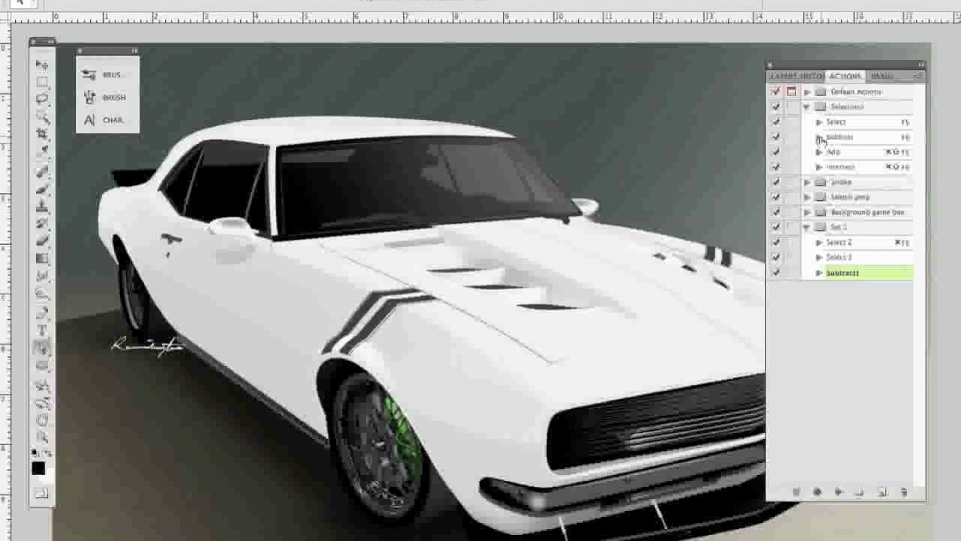
click(819, 138)
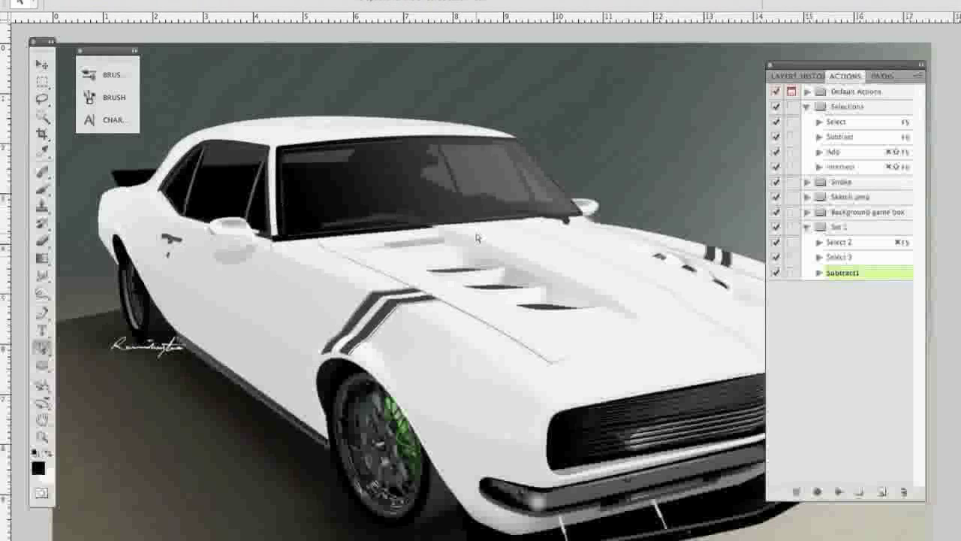
click(818, 123)
click(819, 122)
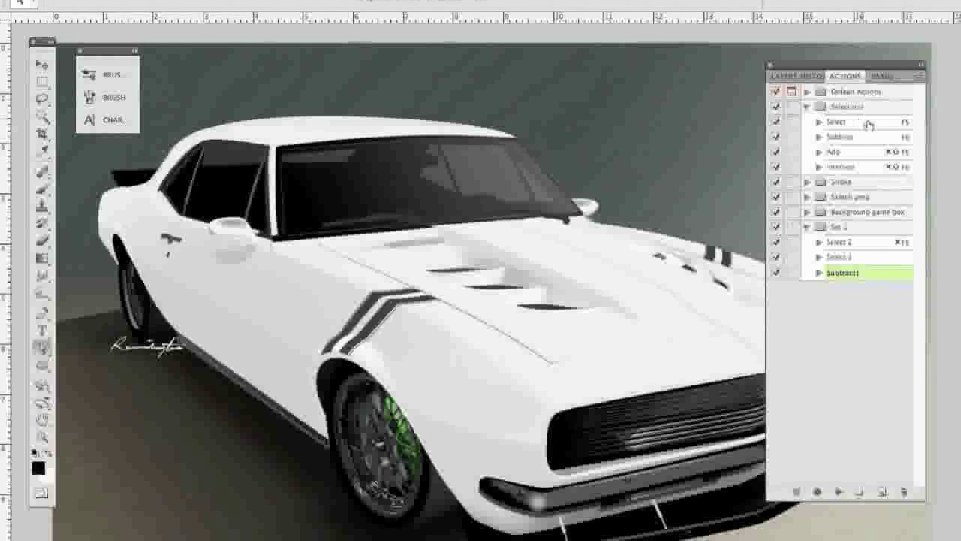
click(807, 227)
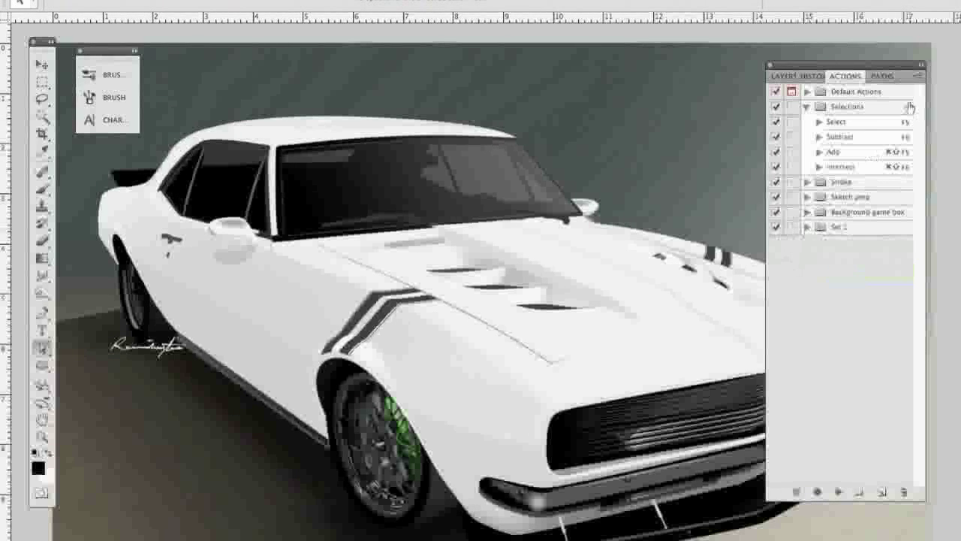
Review the Select action's options and the available function keys, keeping F5 as its shortcut.
click(875, 123)
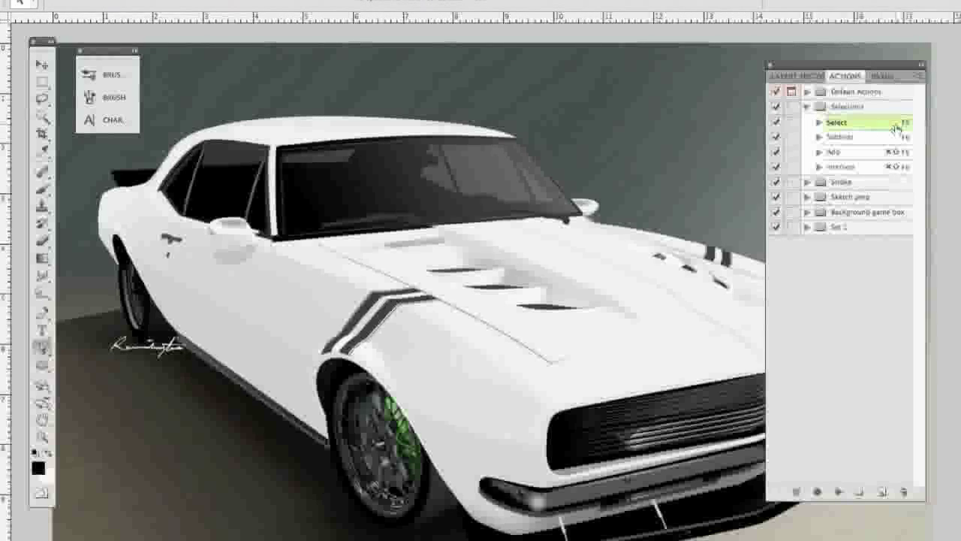
double_click(896, 125)
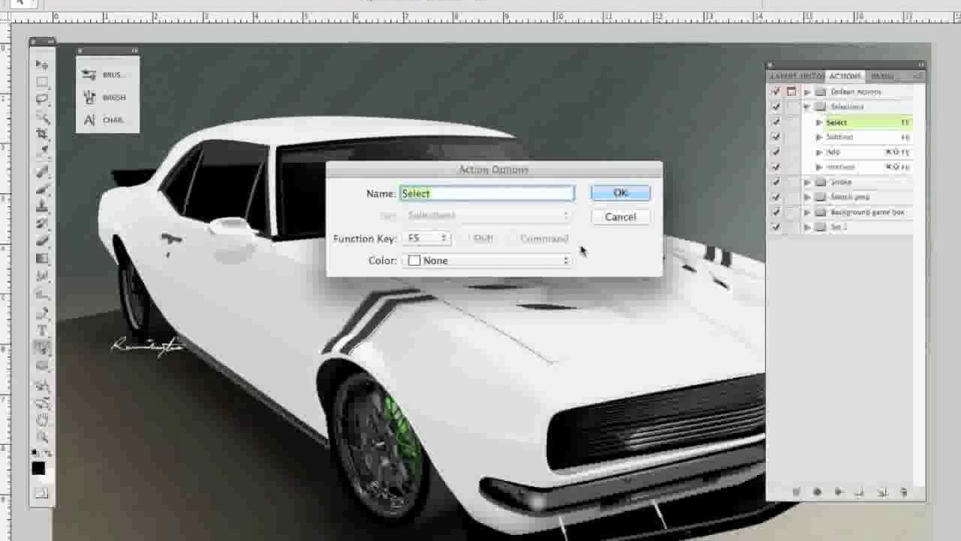
click(441, 240)
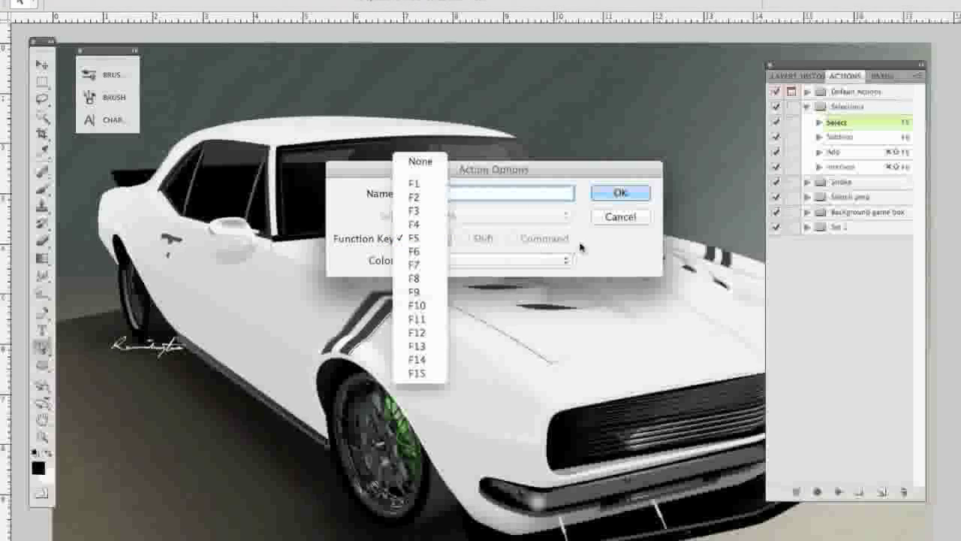
click(417, 240)
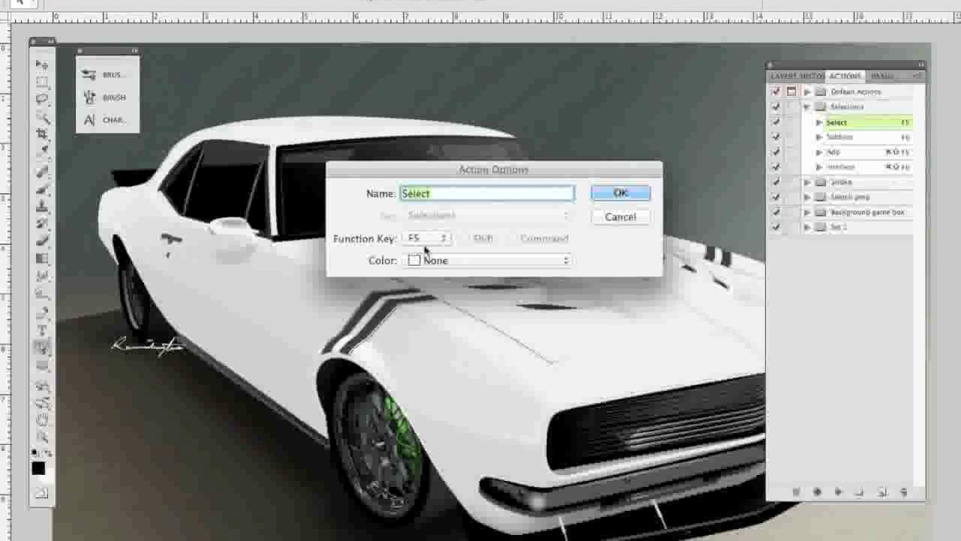
click(612, 195)
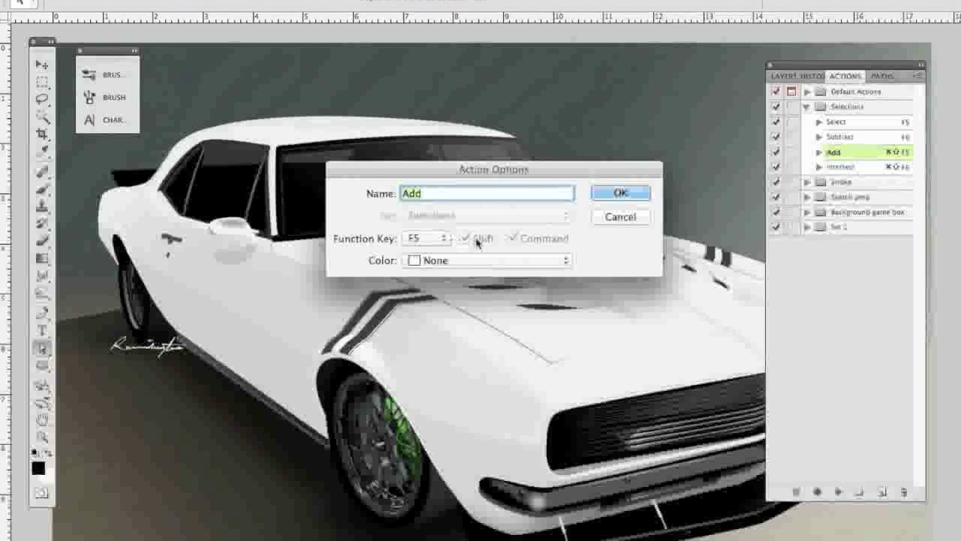
Review the Add action's function key options, keeping F5 combined with Shift and Command.
click(436, 241)
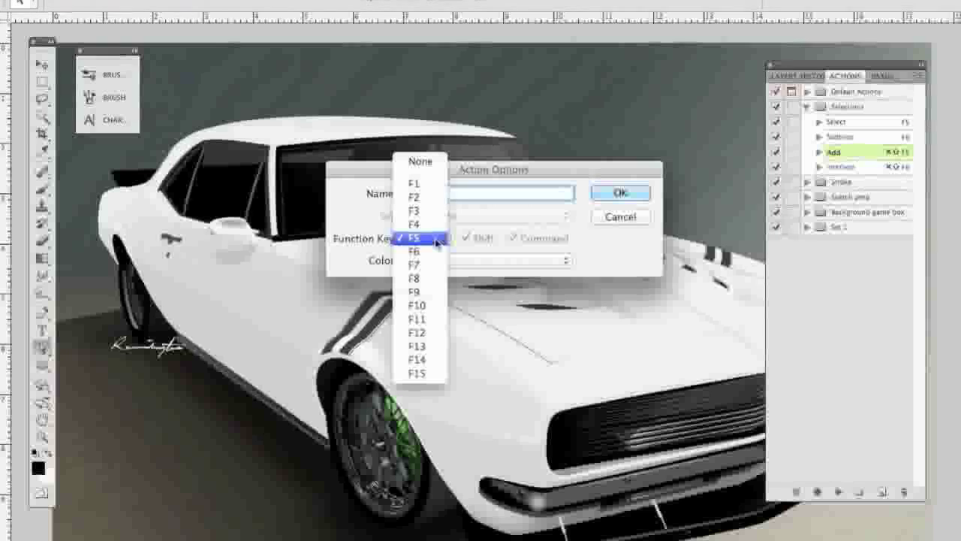
click(593, 248)
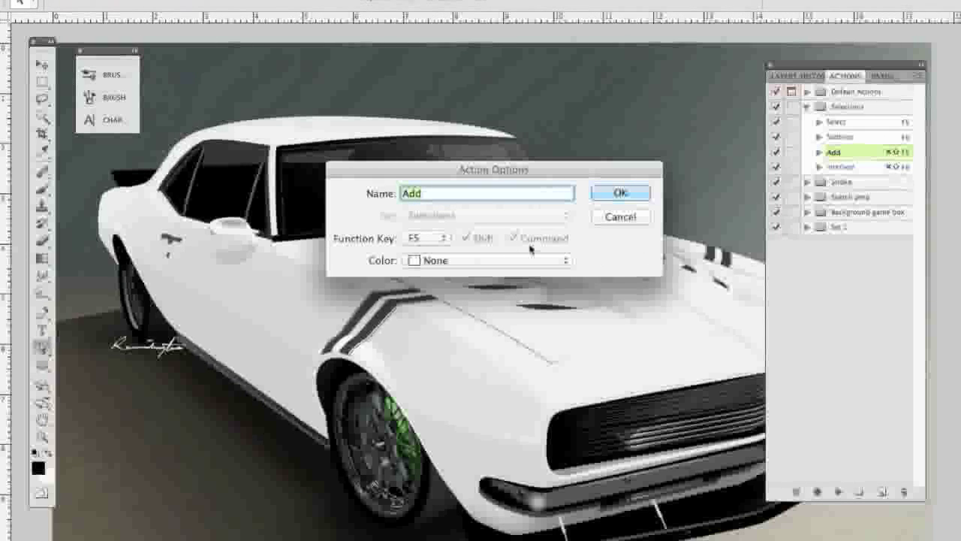
click(621, 194)
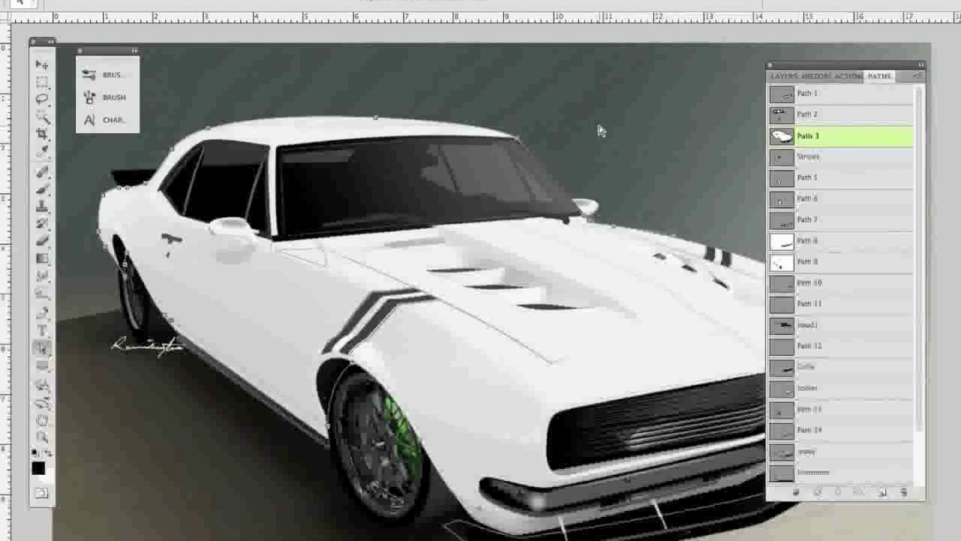
Make a selection from the car body outline in Path 3, and select the small subpath below the windshield's corner.
key(ctrl+Return)
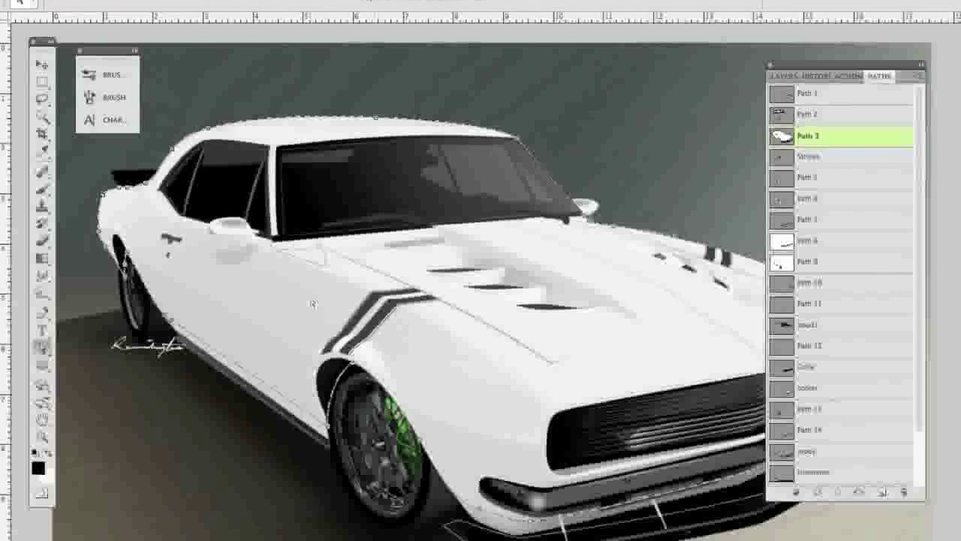
click(295, 248)
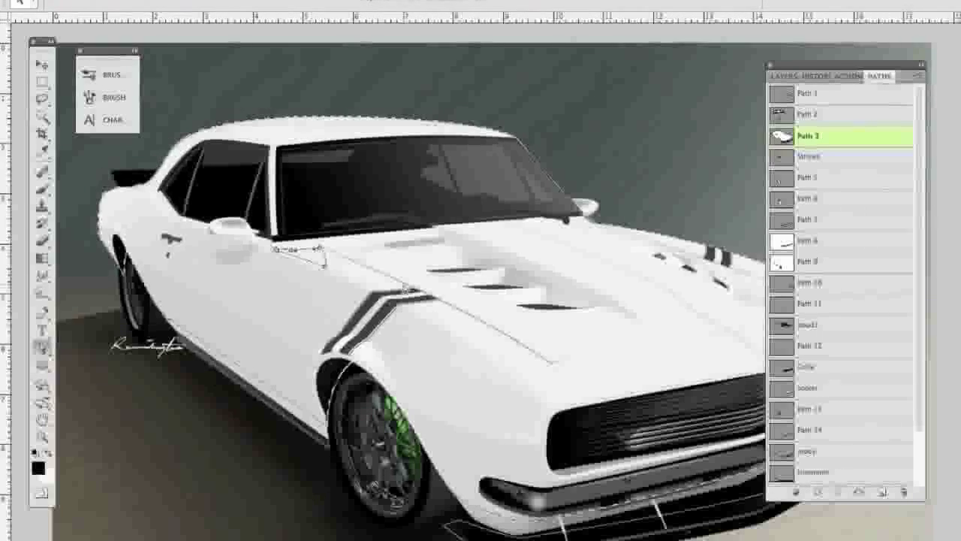
scroll(543, 420, down, 3)
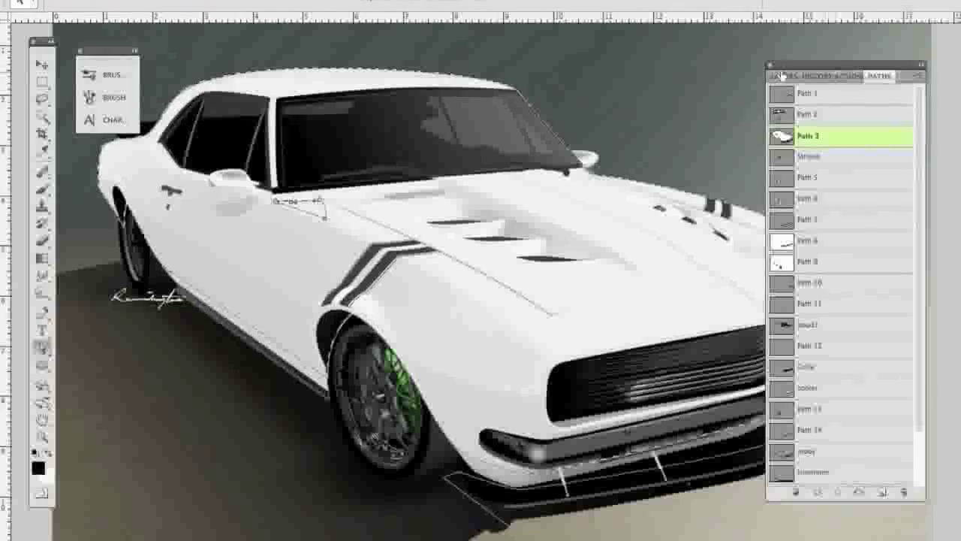
scroll(276, 308, down, 3)
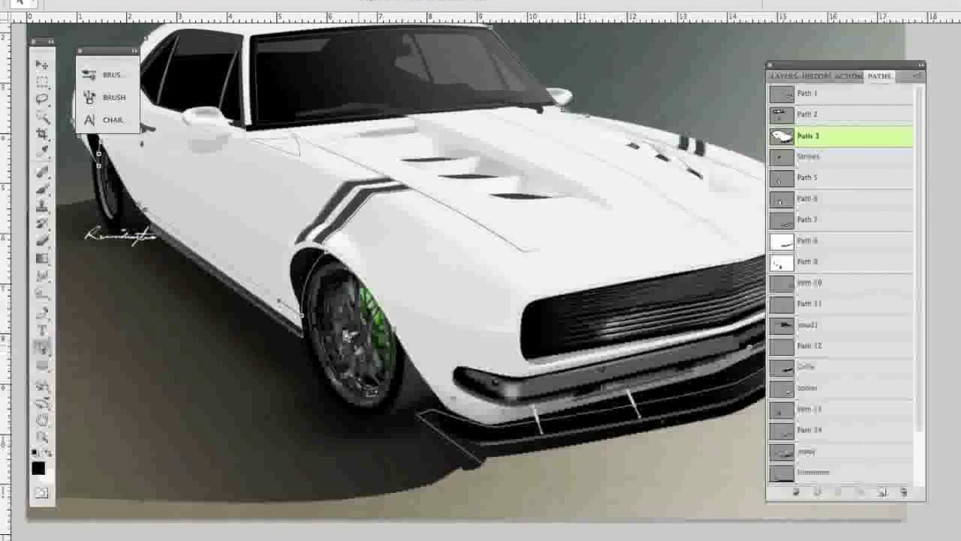
Load the Path 3 body outline as a selection and make Path 7 at the front bumper the active path.
drag(197, 241, 243, 296)
drag(385, 198, 333, 204)
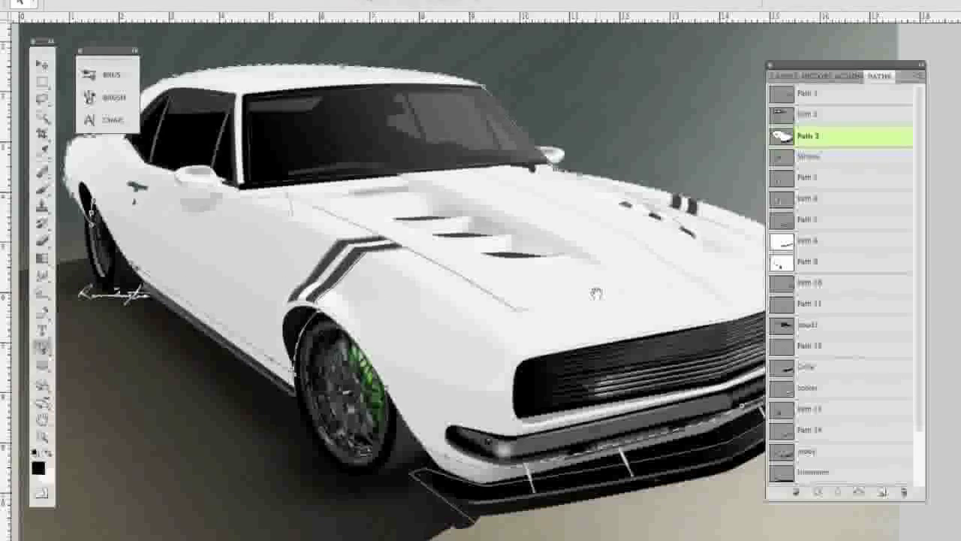
drag(405, 256, 195, 214)
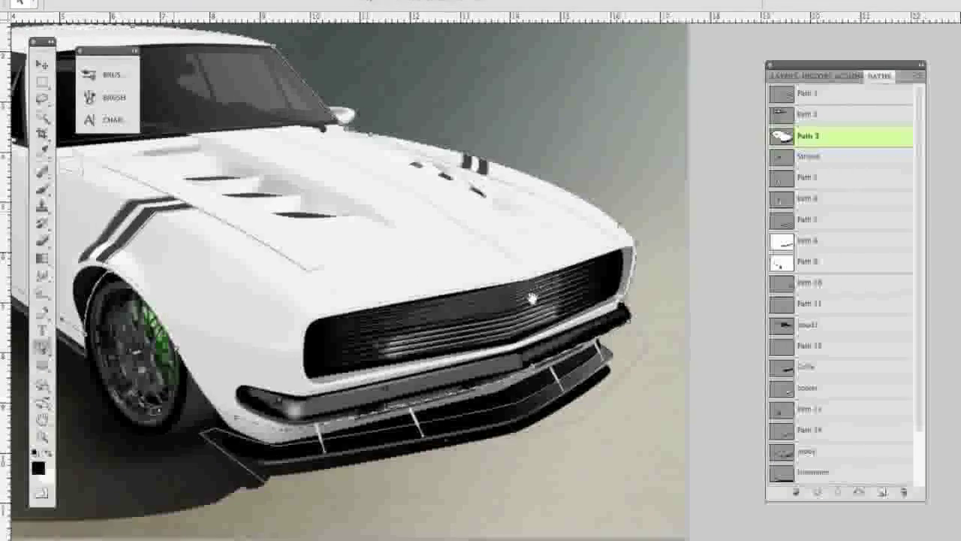
click(853, 246)
click(857, 228)
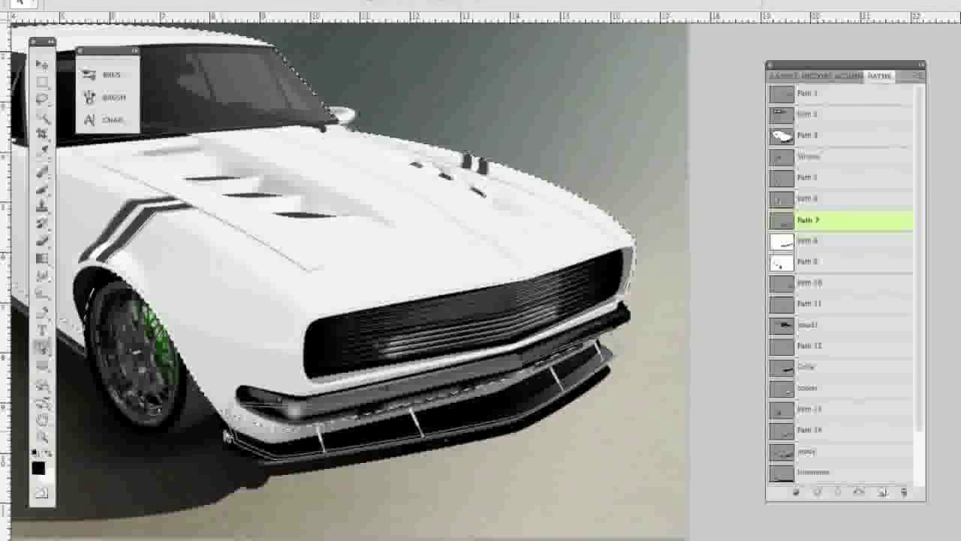
Intersect the body selection with the front bumper subpath of Path 7, and clear the resulting selection.
click(239, 437)
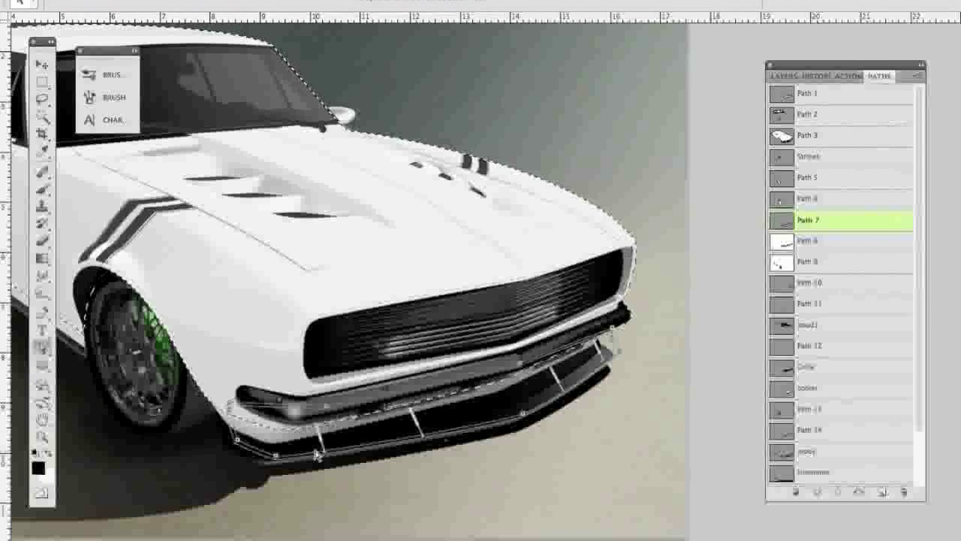
key(ctrl+alt+shift+Return)
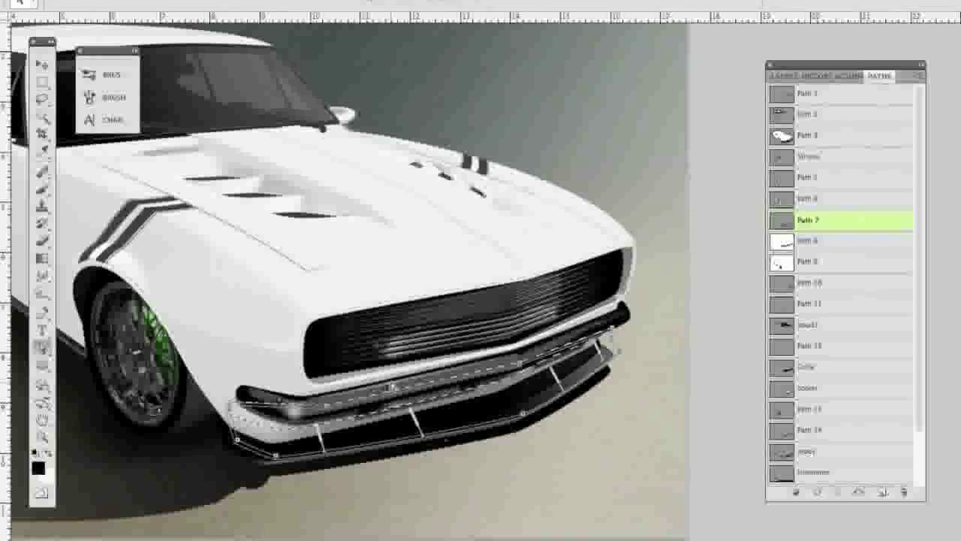
key(super+d)
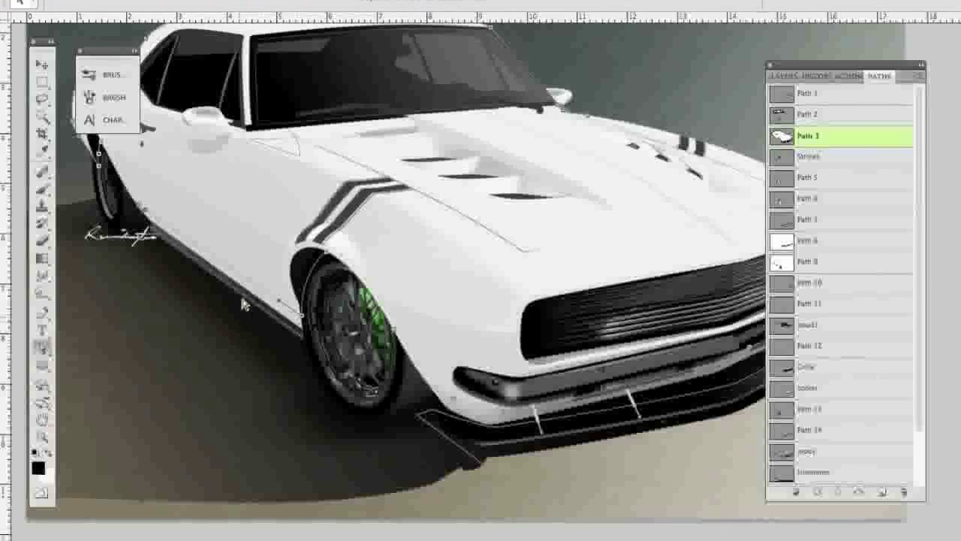
Make the selection from the Path 3 car body outline again, and switch to Path 7.
drag(225, 250, 270, 304)
drag(383, 230, 330, 233)
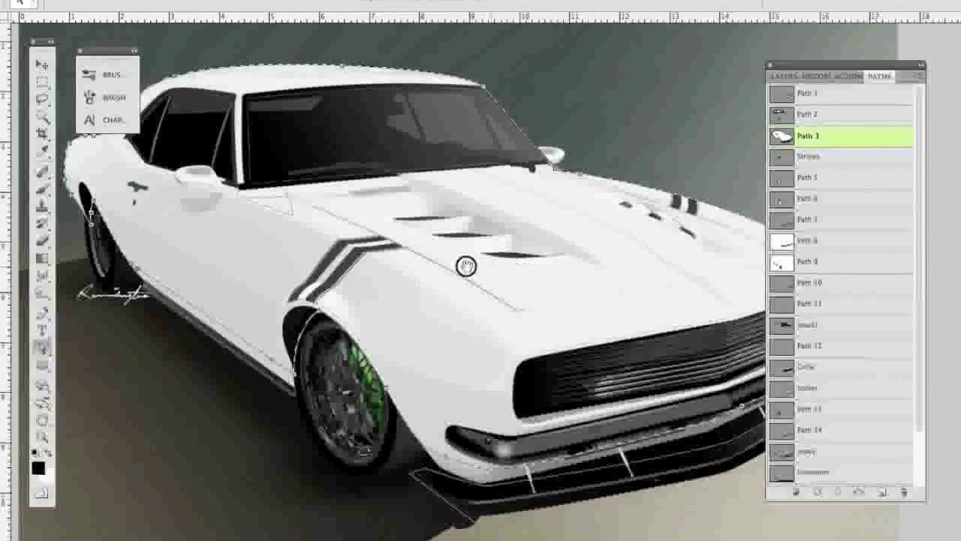
drag(423, 262, 221, 224)
drag(538, 296, 532, 296)
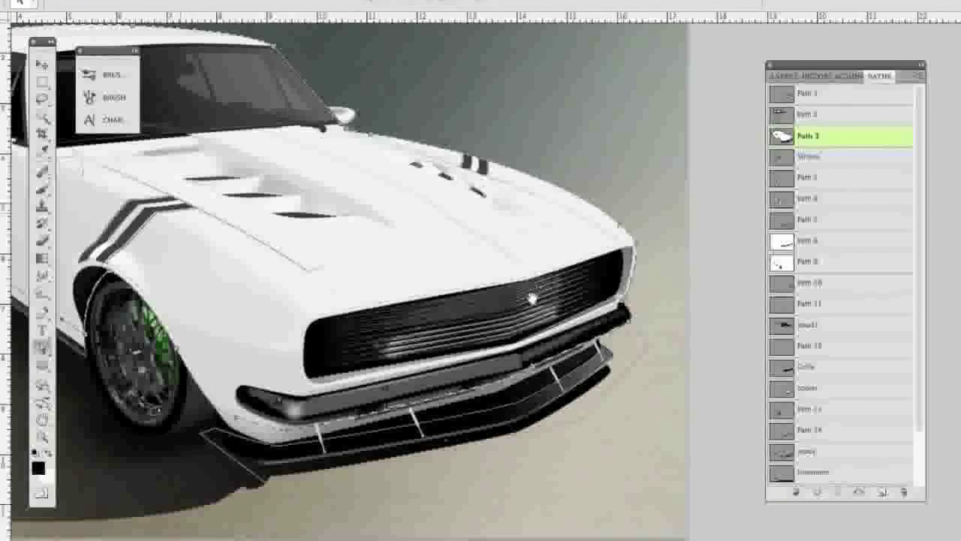
click(853, 243)
click(859, 220)
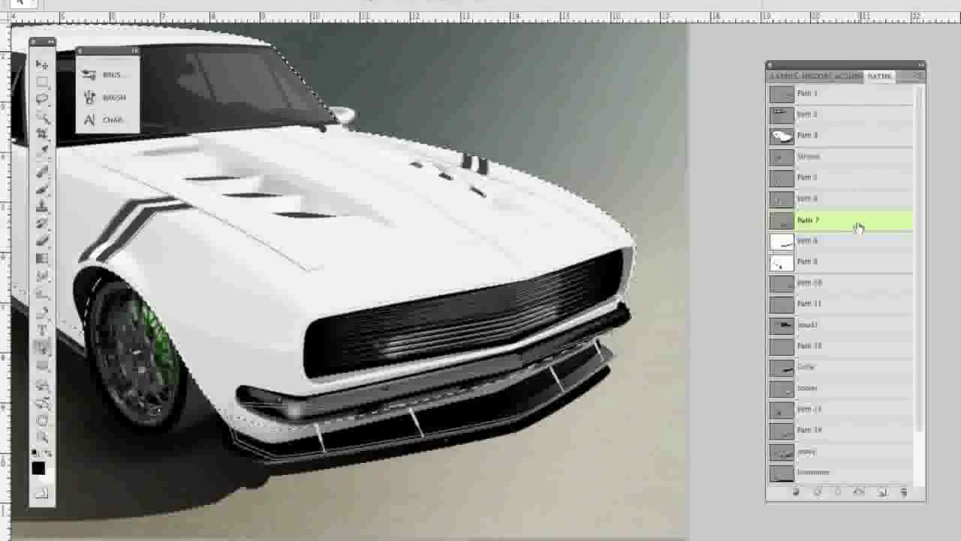